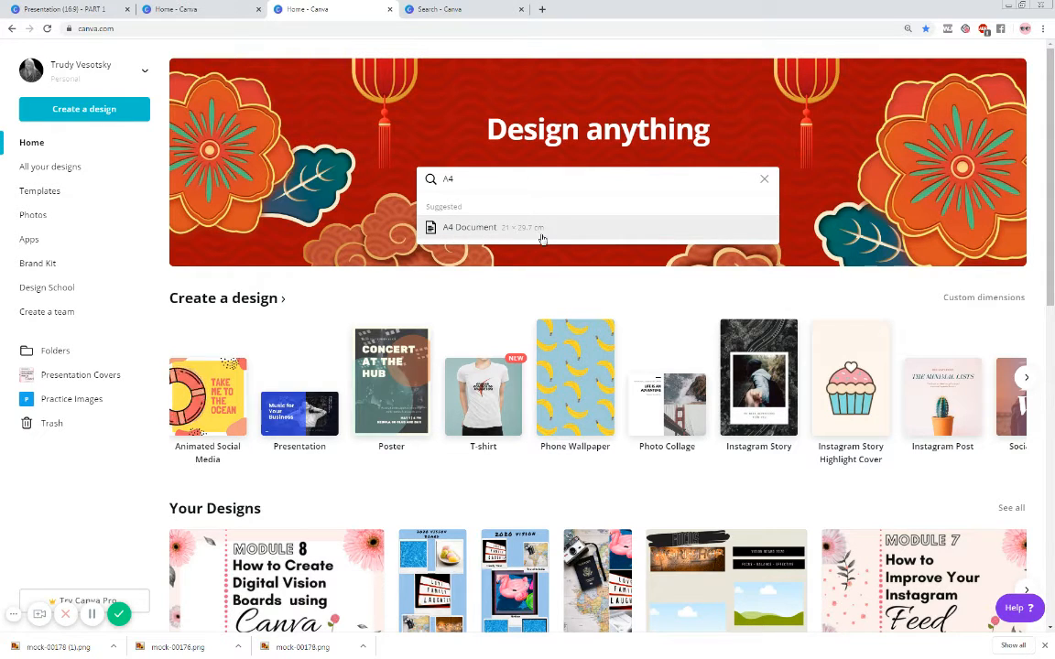
# Step: Start a 42 × 59.4 cm Poster design from the "Colorful Paint Brush Strokes Fun Nursery Sign Poster" template
pyautogui.click(200, 11)
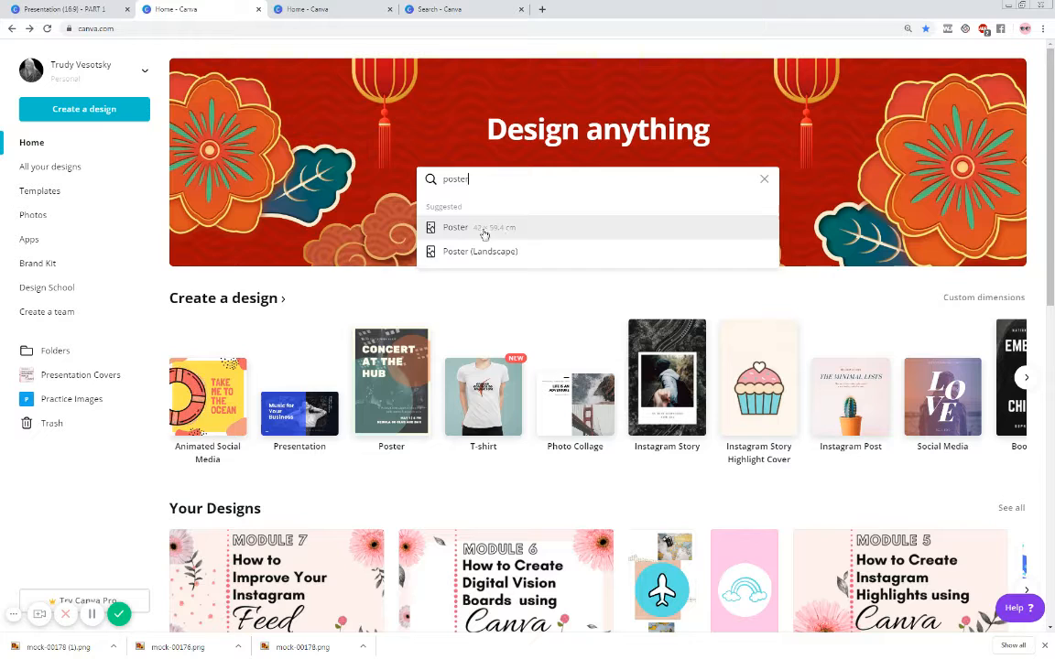
pyautogui.click(548, 234)
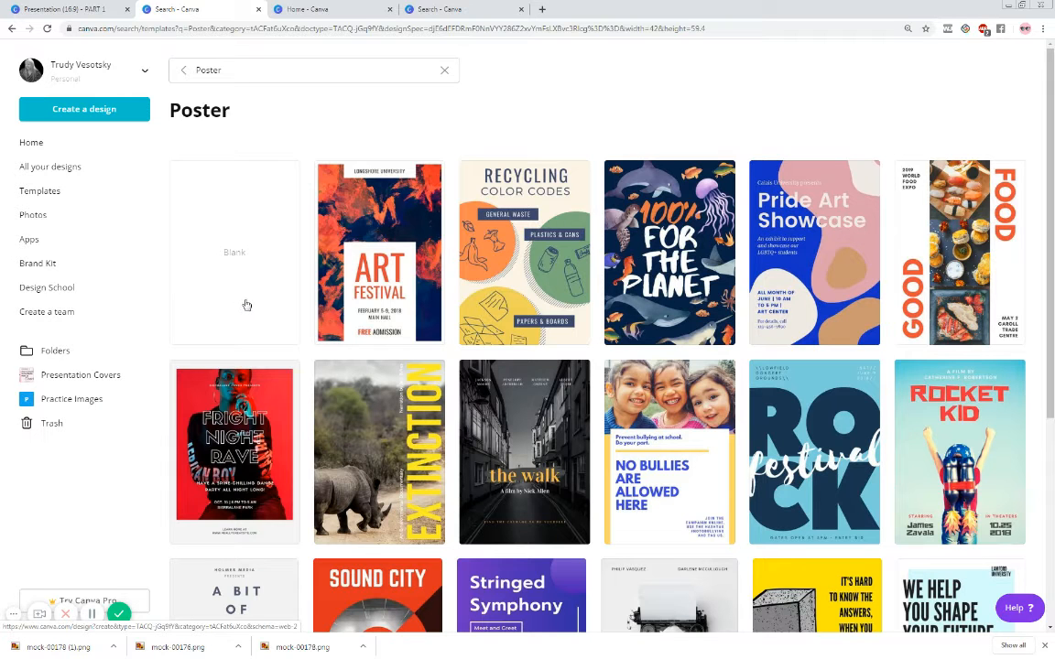
pyautogui.scroll(-5, 266, 304)
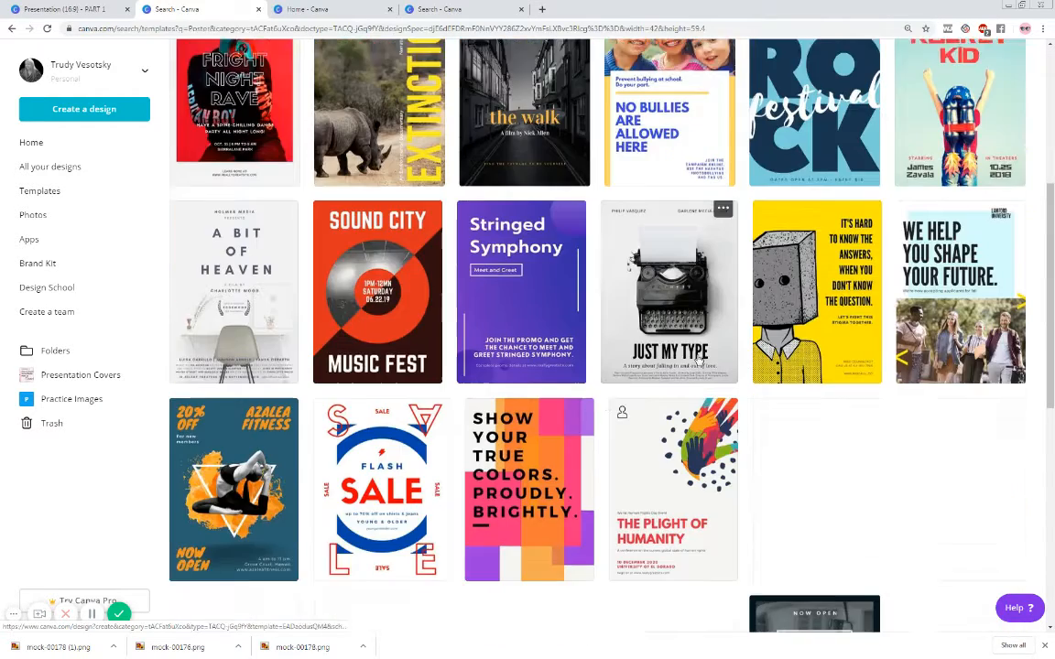
pyautogui.scroll(-3, 510, 468)
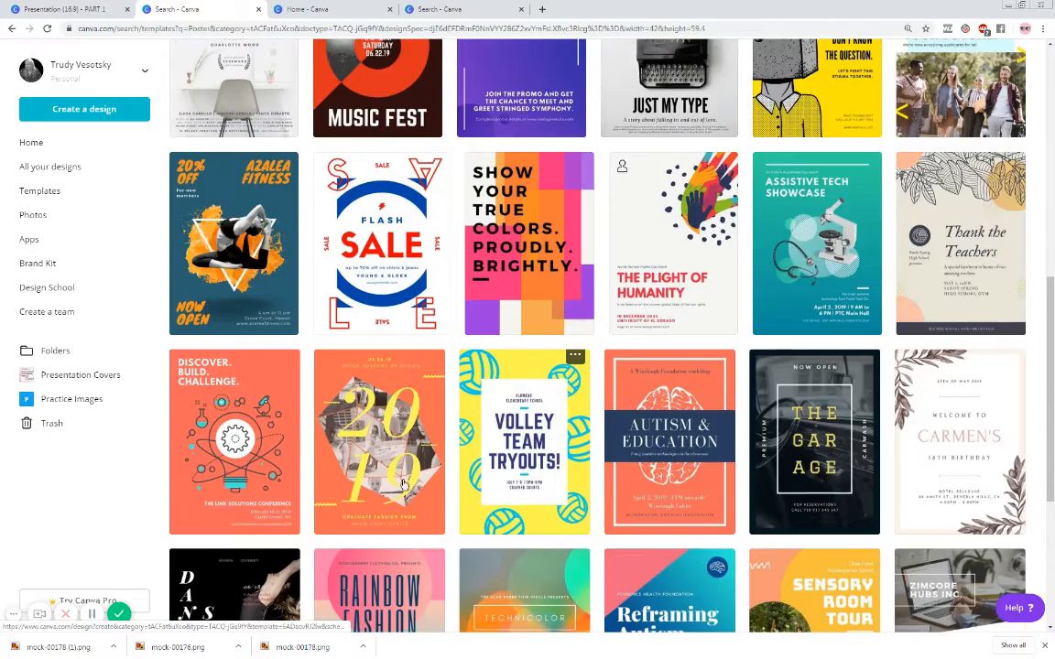
pyautogui.scroll(-3, 461, 479)
pyautogui.scroll(-3, 382, 487)
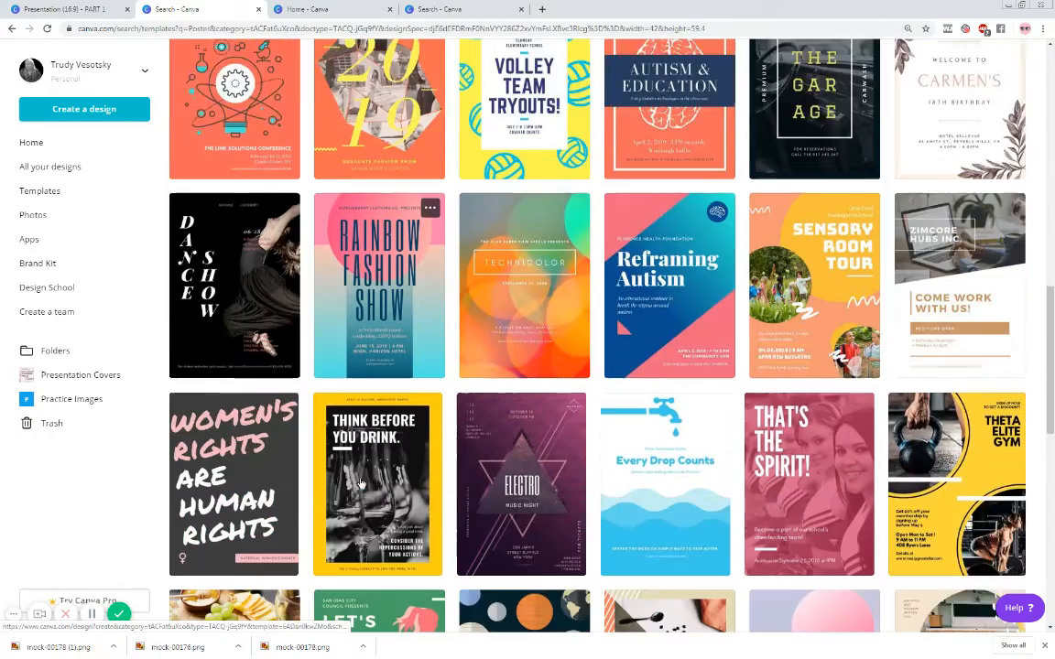
pyautogui.scroll(-2, 382, 487)
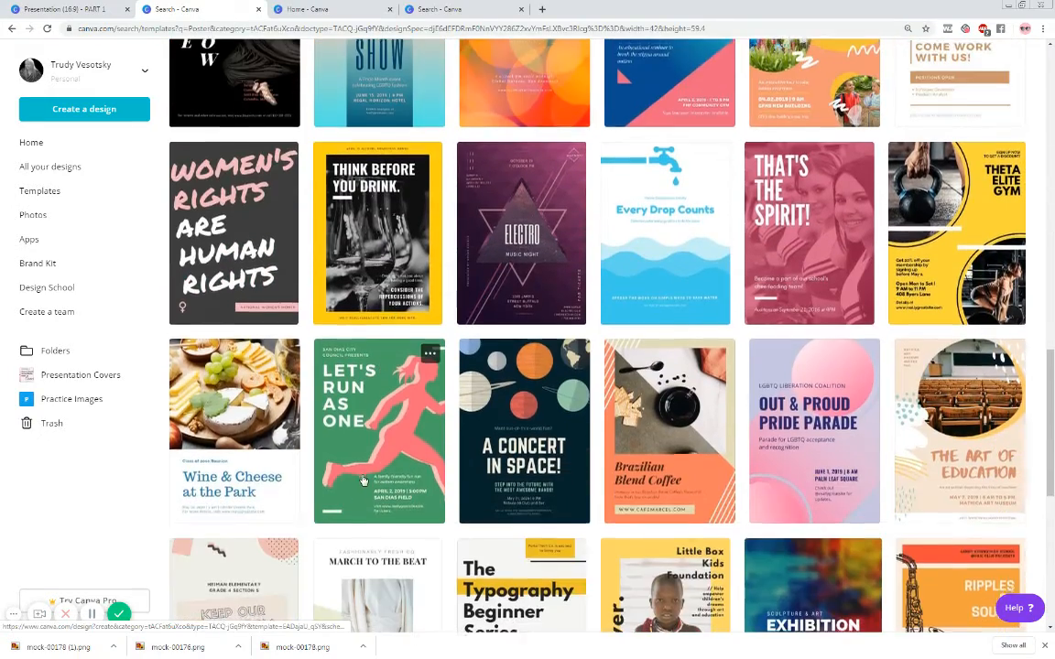
pyautogui.scroll(-2, 367, 484)
pyautogui.scroll(-3, 363, 481)
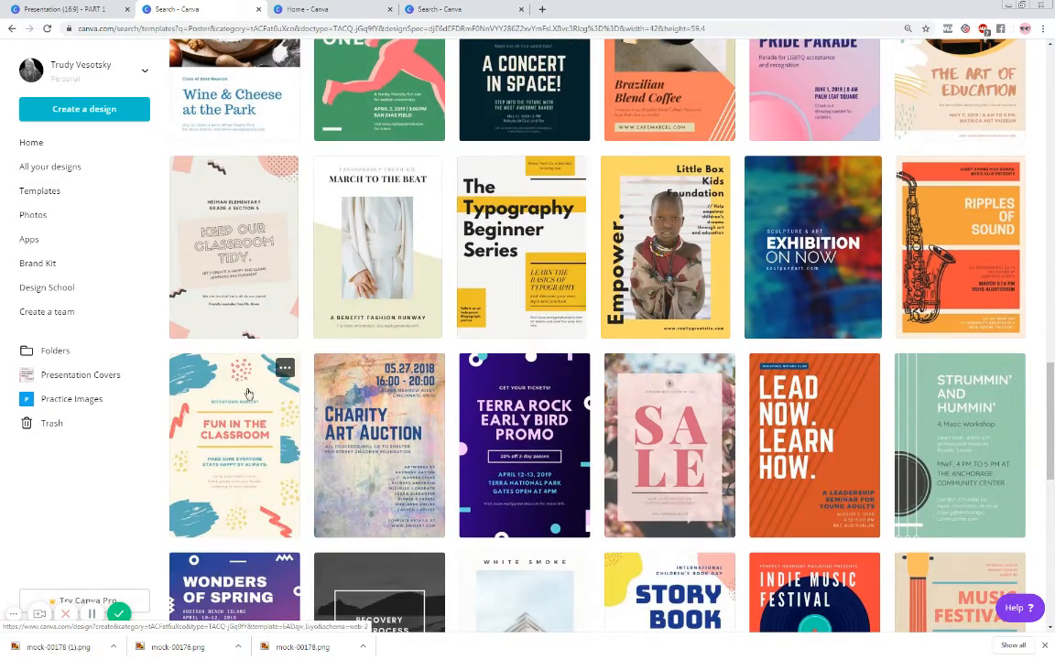
pyautogui.click(260, 395)
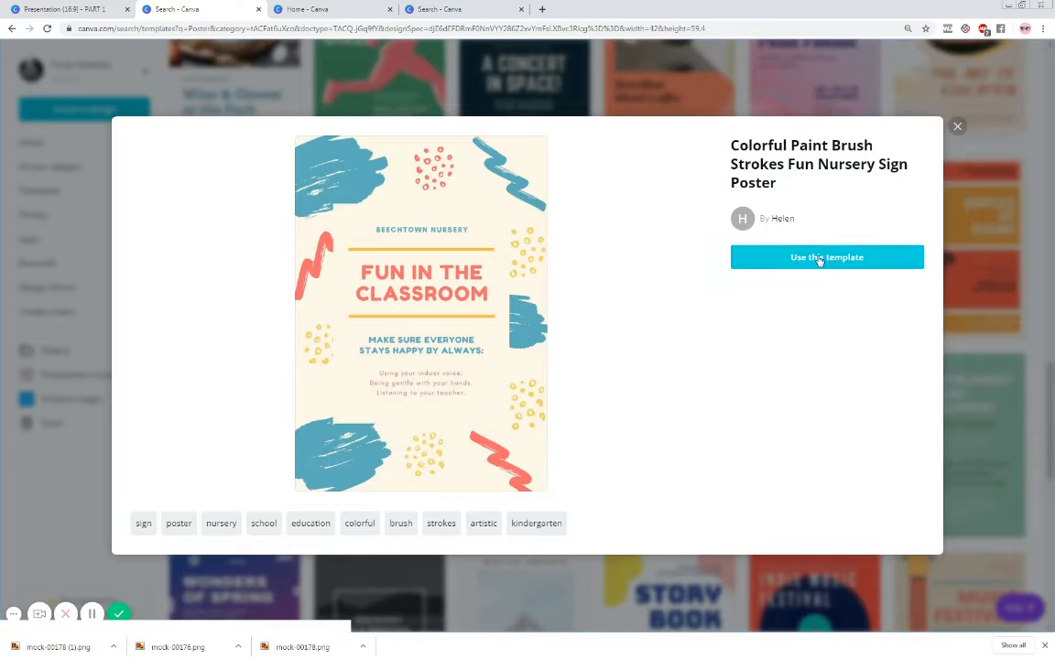
pyautogui.click(836, 259)
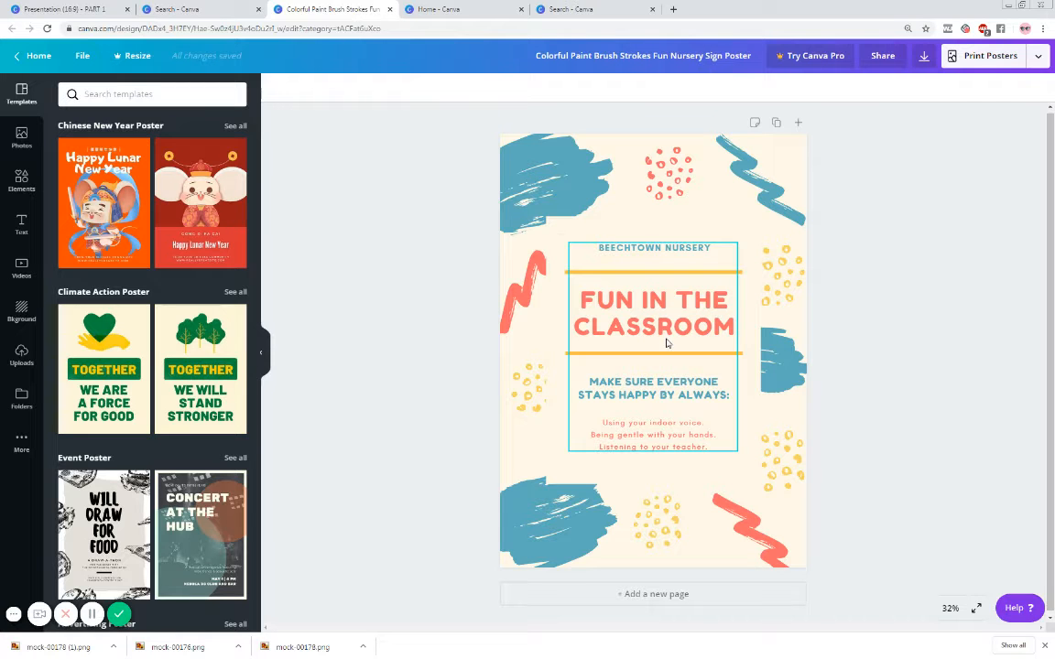
# Step: Clear the poster's middle by moving its text blocks to the lower edge and shifting the two yellow lines up and down
pyautogui.moveTo(667, 343); pyautogui.dragTo(762, 493)
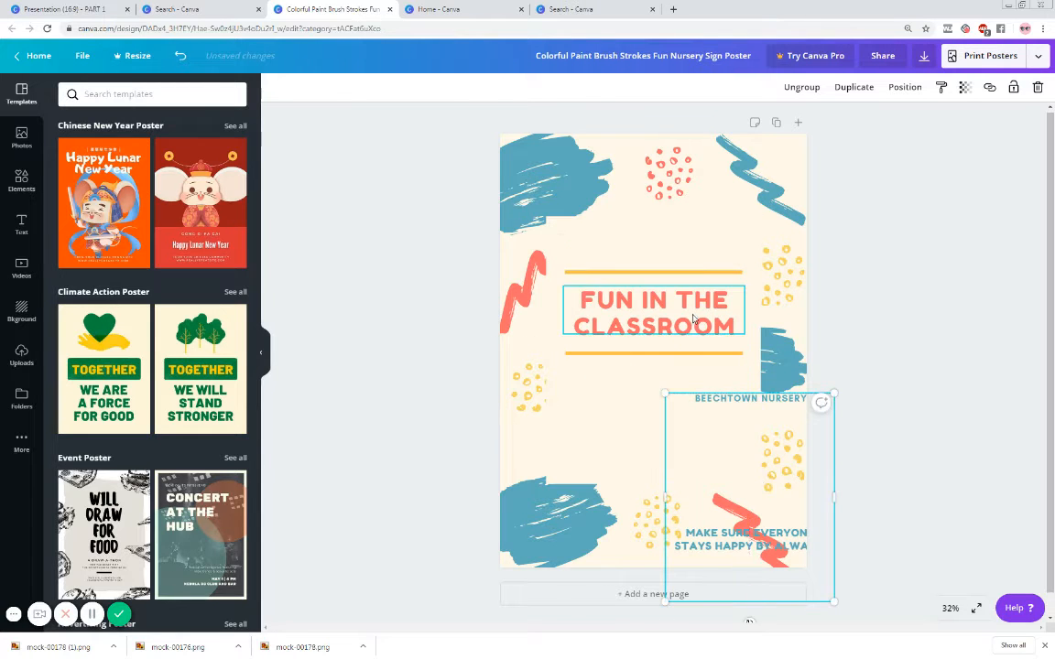
pyautogui.moveTo(693, 317); pyautogui.dragTo(761, 521)
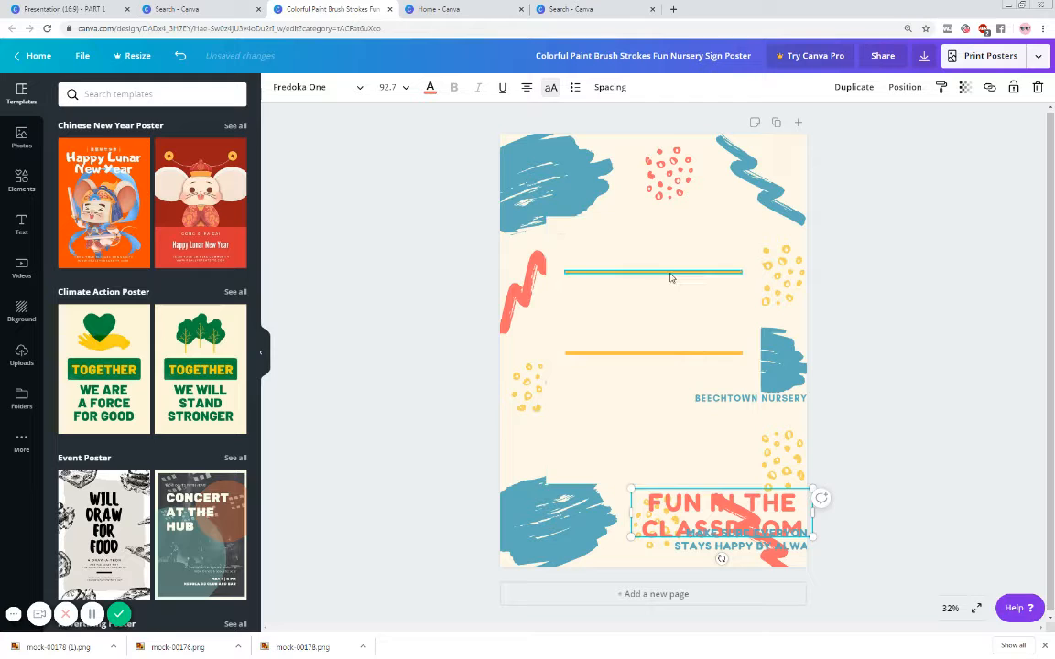
pyautogui.moveTo(668, 273); pyautogui.dragTo(681, 218)
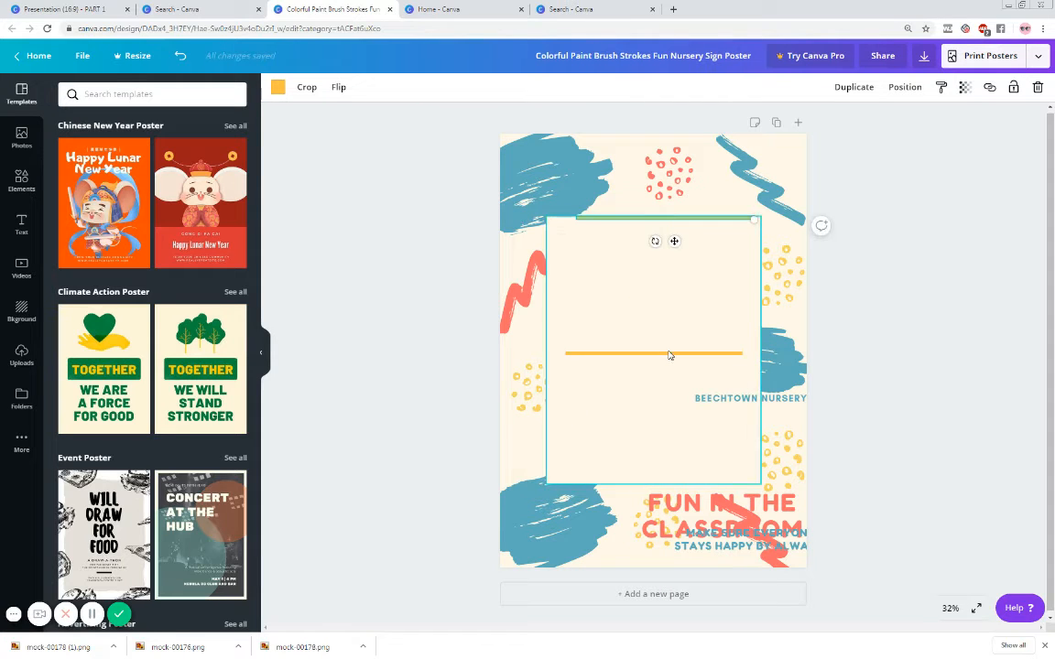
pyautogui.moveTo(667, 357); pyautogui.dragTo(660, 485)
pyautogui.moveTo(734, 408)
pyautogui.mouseDown()
pyautogui.moveTo(602, 504)
pyautogui.moveTo(555, 523)
pyautogui.moveTo(653, 557)
pyautogui.mouseUp()
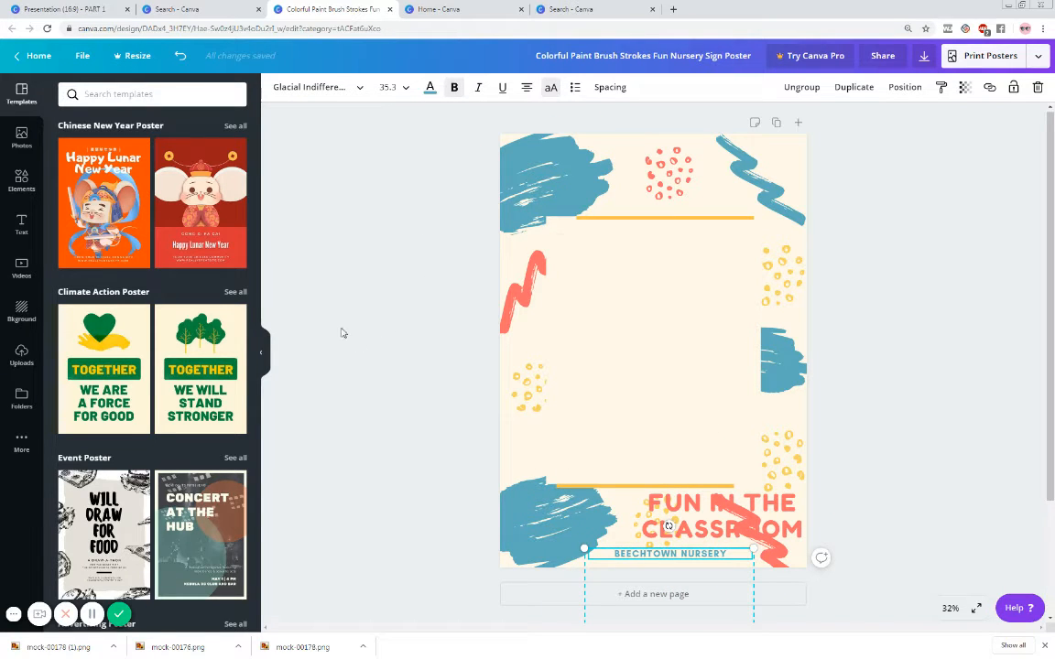
# Step: Add a single-image grid, shrink it to a landscape rectangle, and move it to the middle of the poster
pyautogui.click(21, 181)
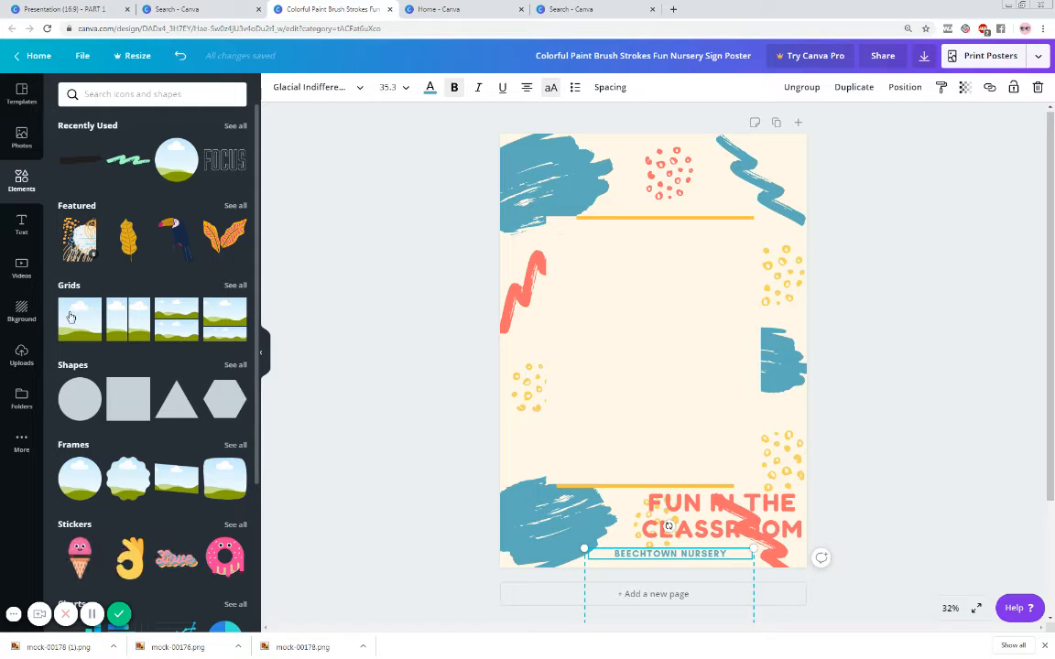
pyautogui.click(234, 285)
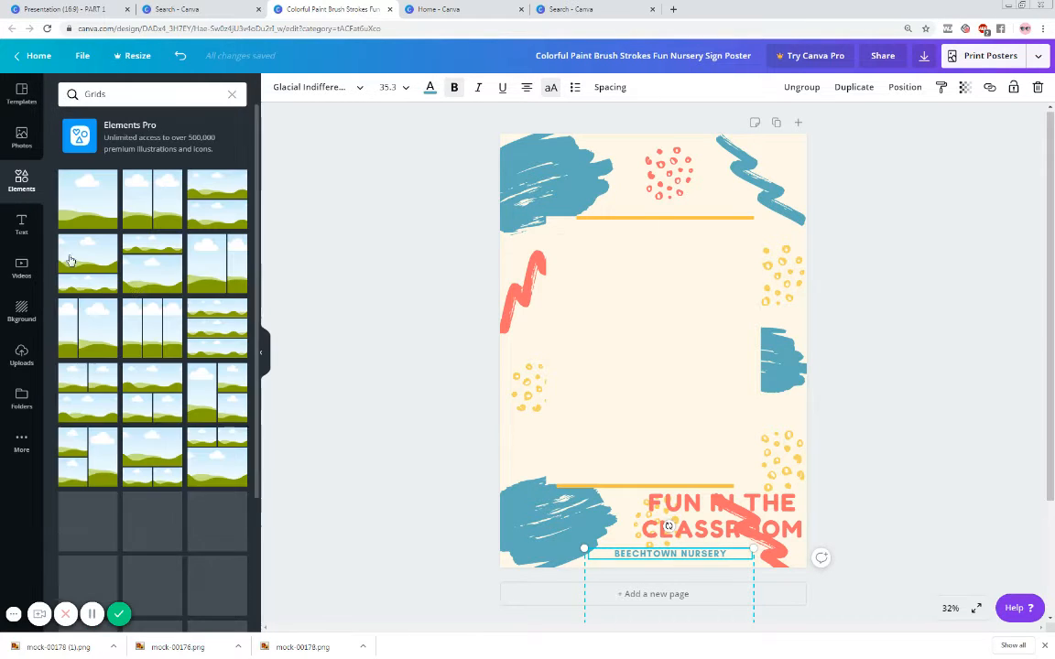
pyautogui.click(74, 196)
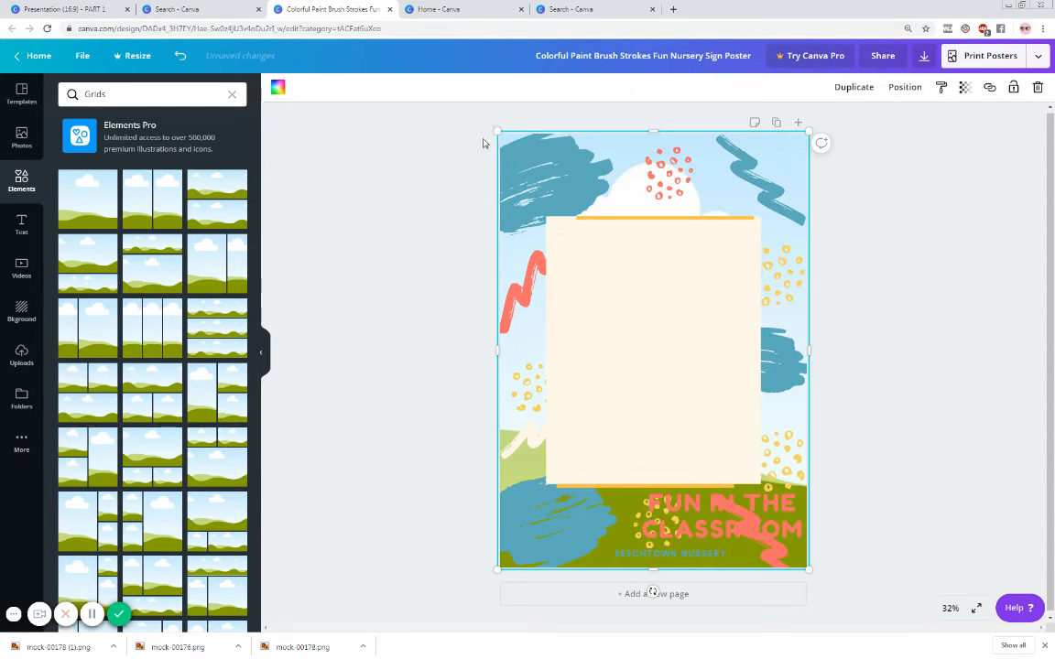
pyautogui.moveTo(498, 130); pyautogui.dragTo(571, 469)
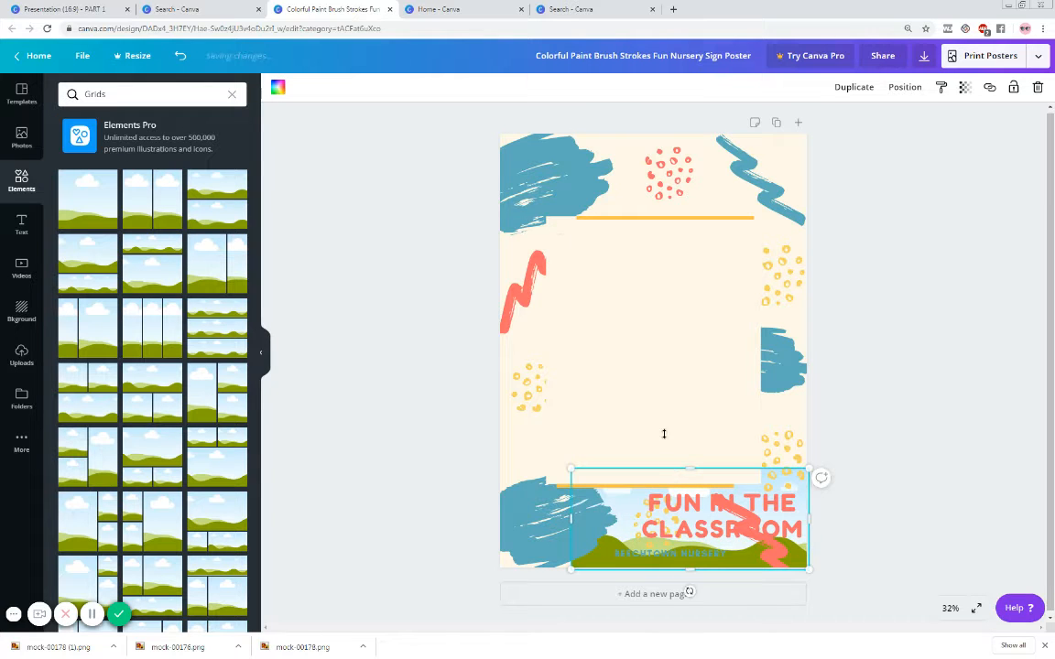
pyautogui.moveTo(664, 434); pyautogui.dragTo(639, 392)
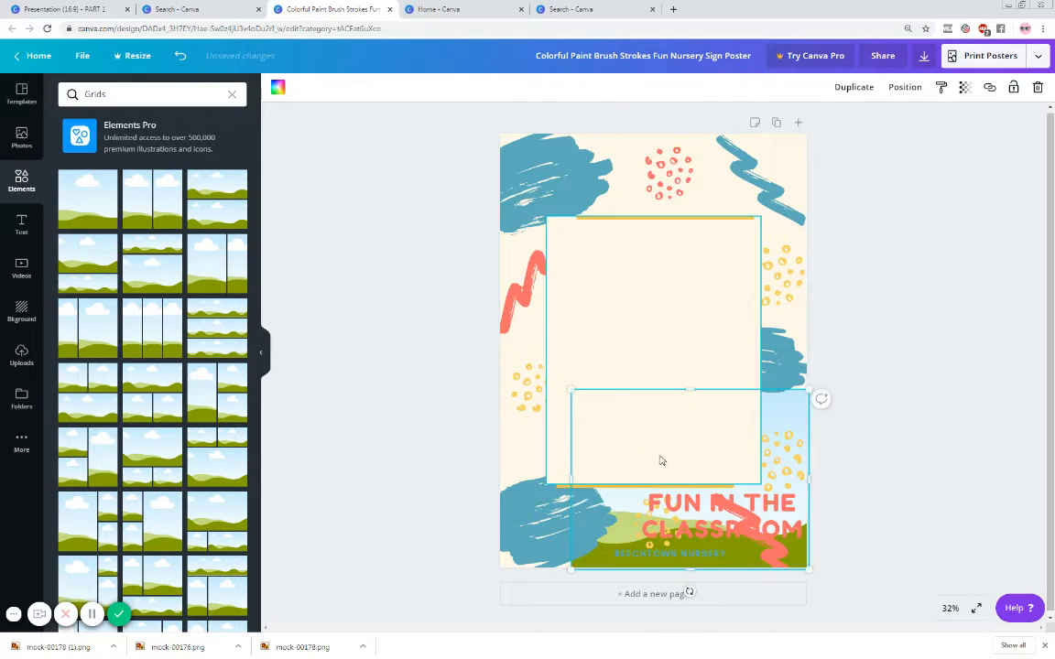
pyautogui.click(775, 447)
pyautogui.click(609, 511)
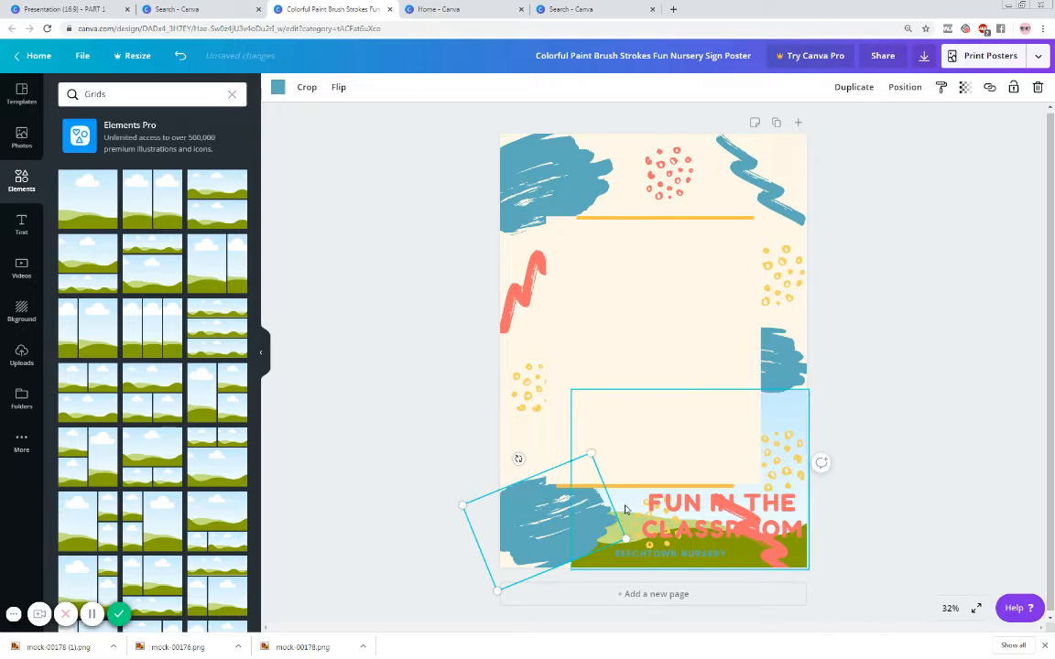
pyautogui.moveTo(631, 431)
pyautogui.mouseDown()
pyautogui.moveTo(569, 354)
pyautogui.moveTo(594, 348)
pyautogui.mouseUp()
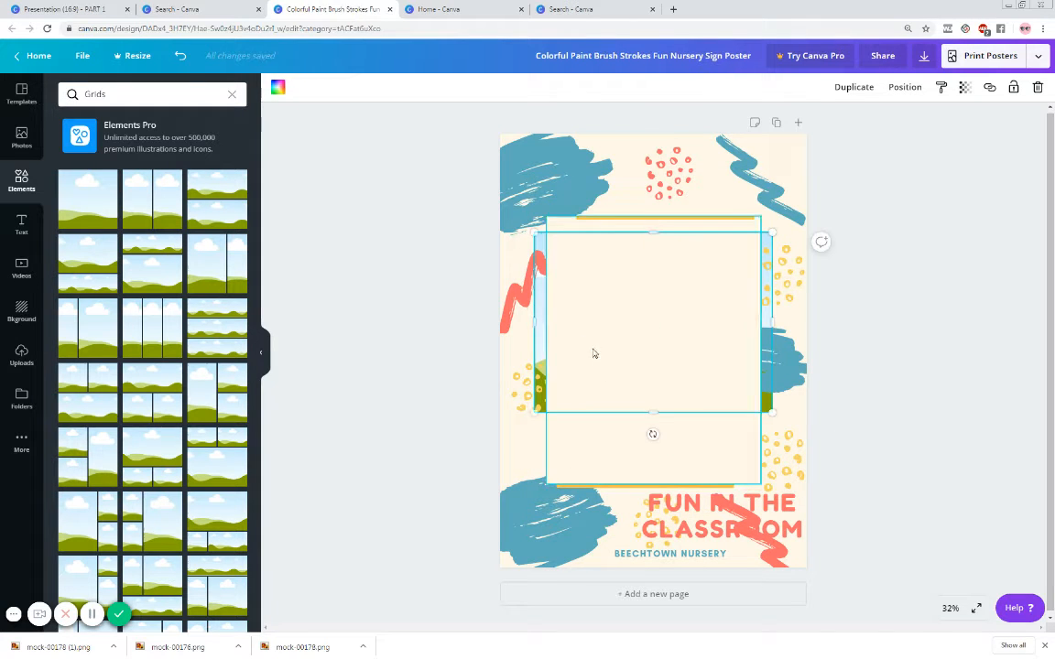
# Step: Fill the grid with light purple, and delete the cream panel covering it
pyautogui.click(279, 88)
pyautogui.click(135, 302)
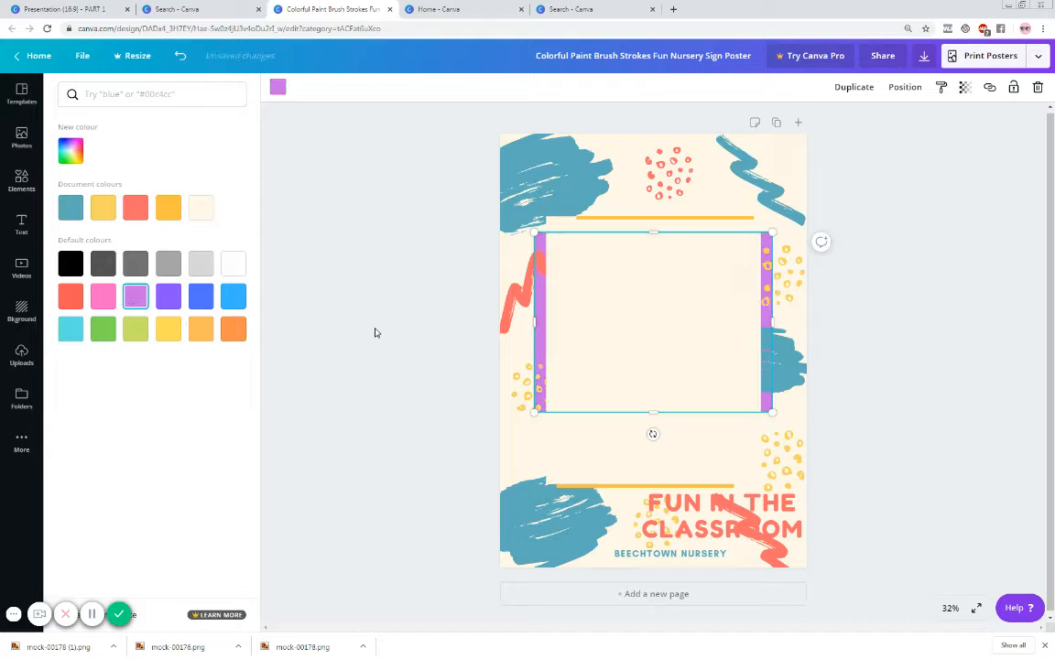
pyautogui.click(643, 298)
pyautogui.press('Delete')
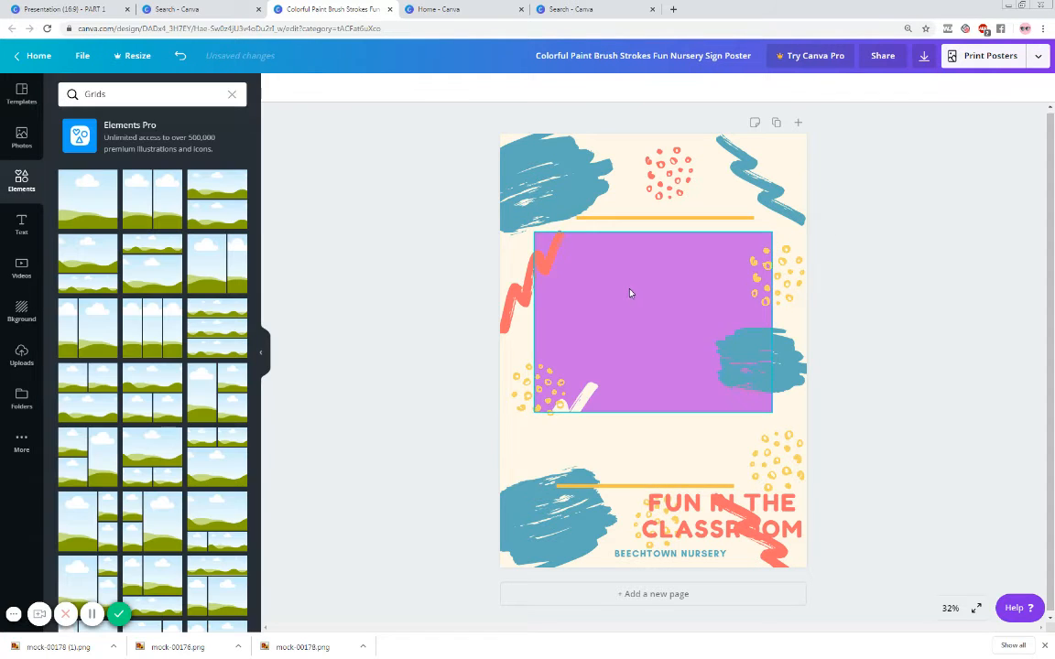
pyautogui.moveTo(611, 321); pyautogui.dragTo(615, 329)
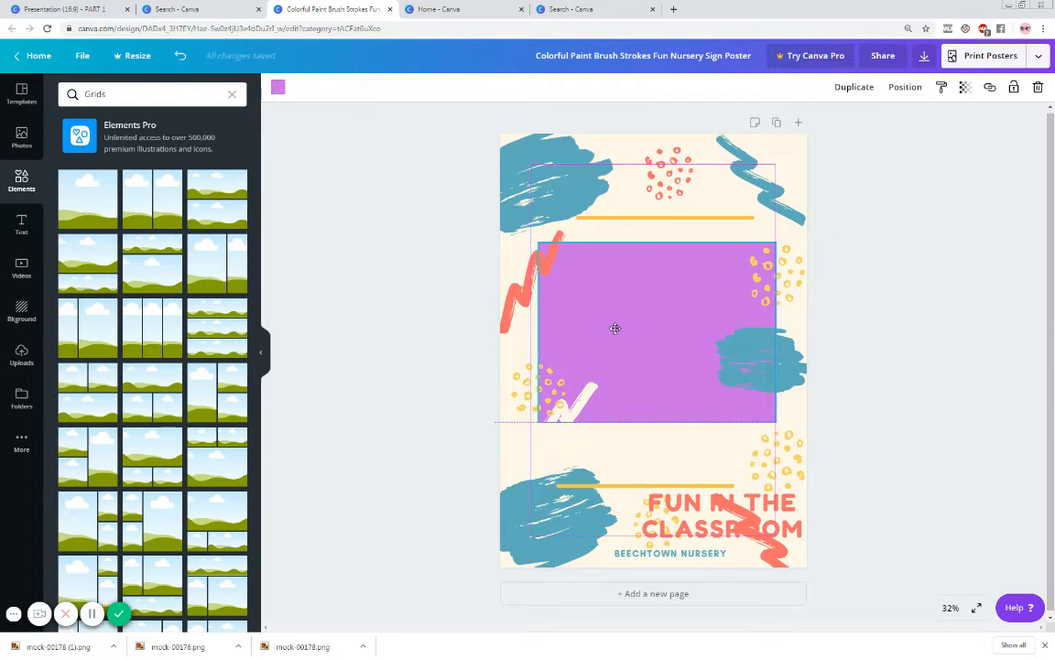
pyautogui.click(436, 293)
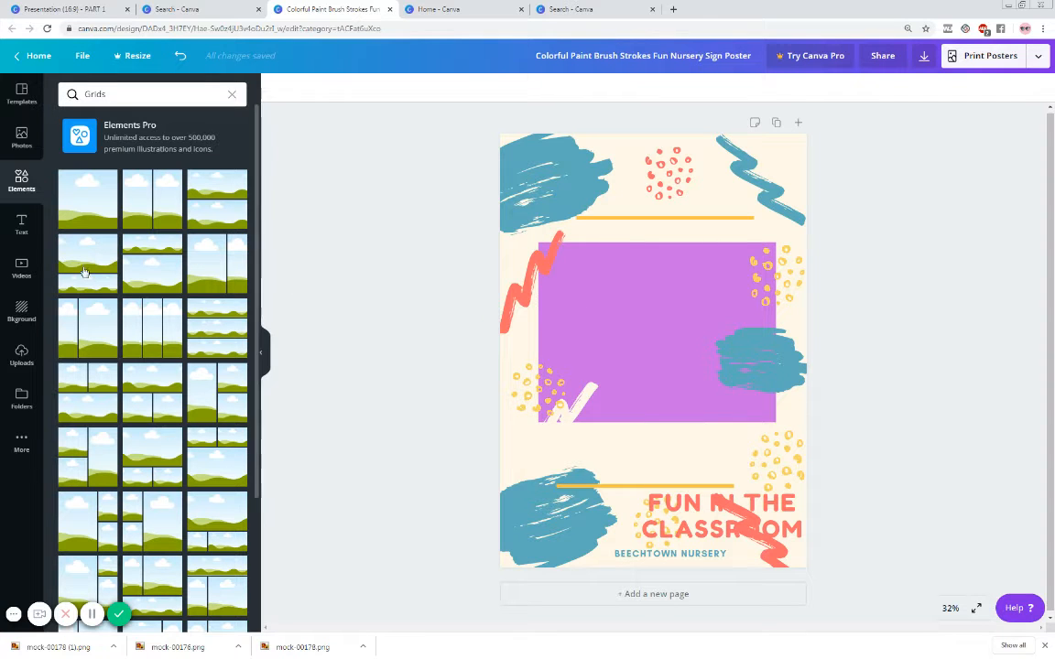
# Step: Add the frame made of three stacked brush strokes from the Frames collection to the poster
pyautogui.click(231, 95)
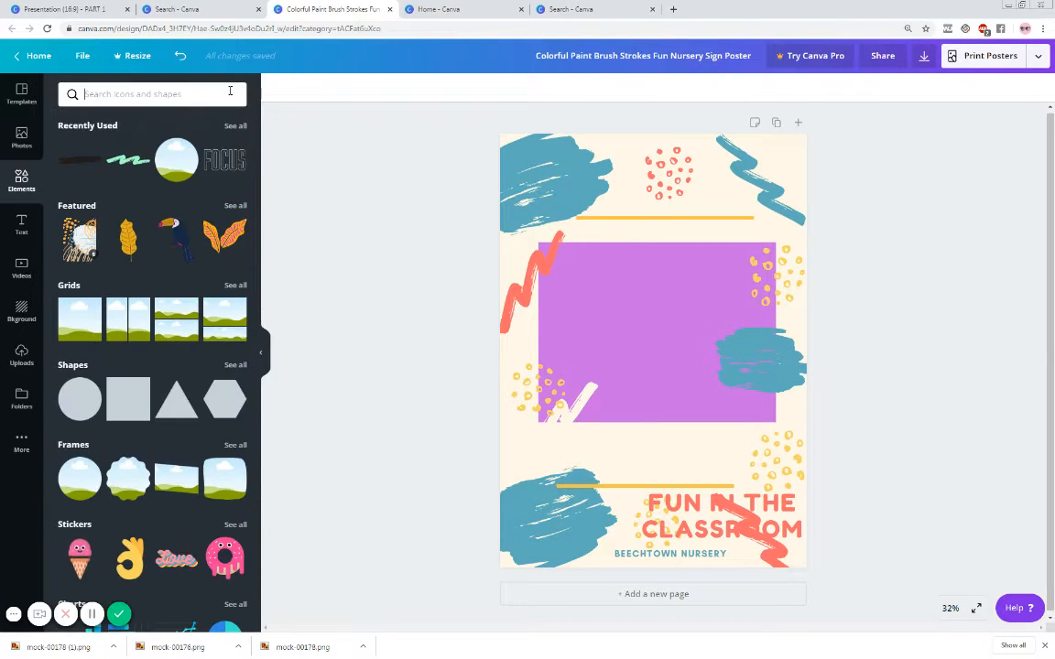
pyautogui.click(234, 449)
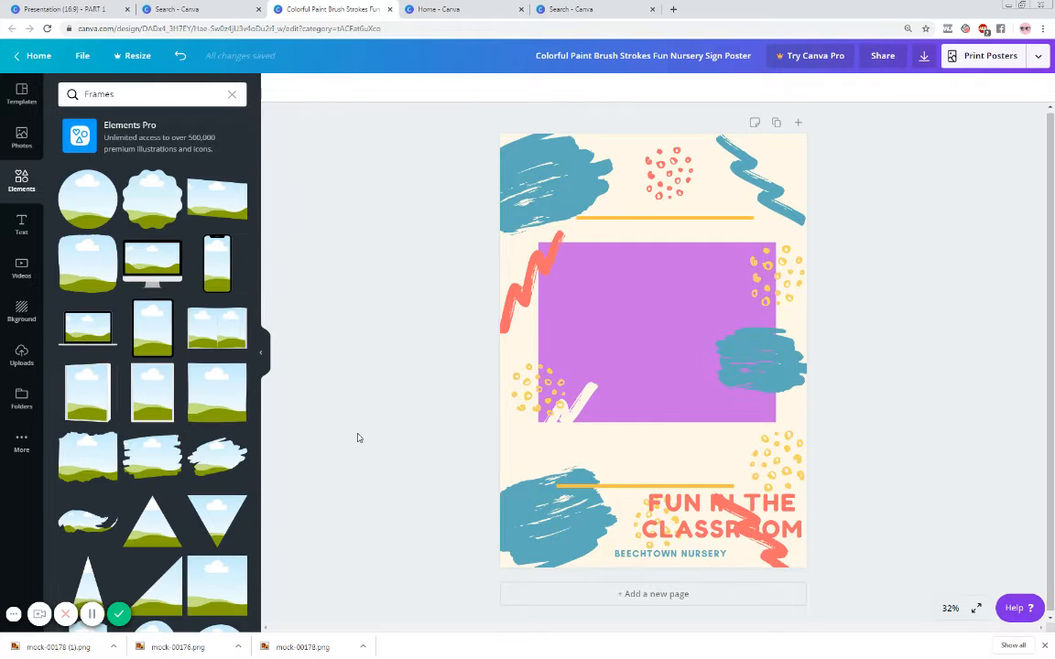
pyautogui.scroll(-3, 100, 393)
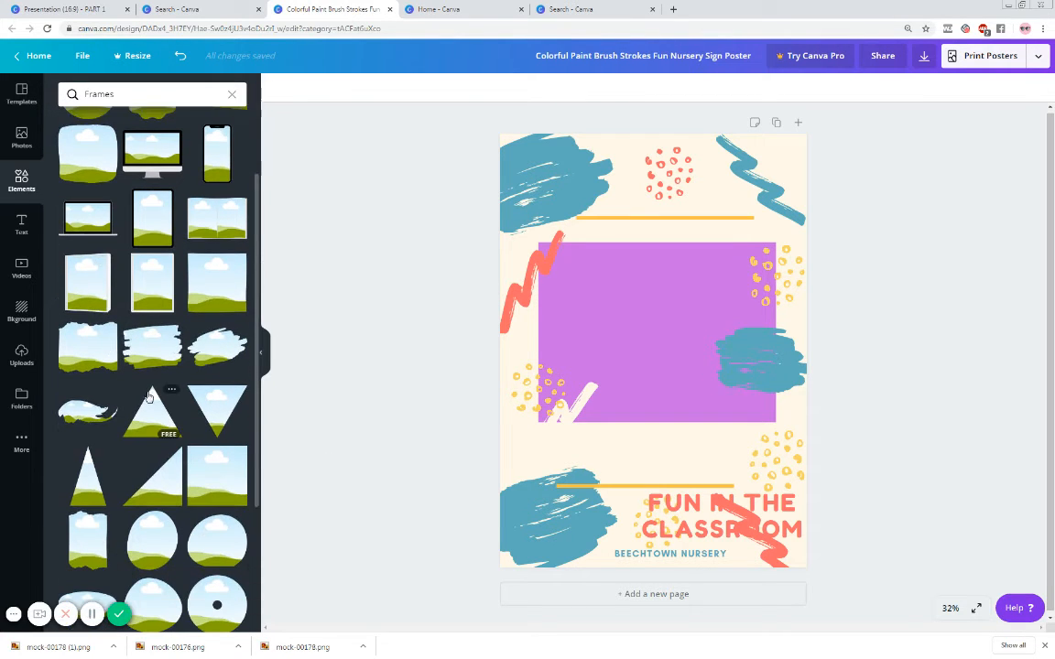
pyautogui.scroll(-9, 140, 398)
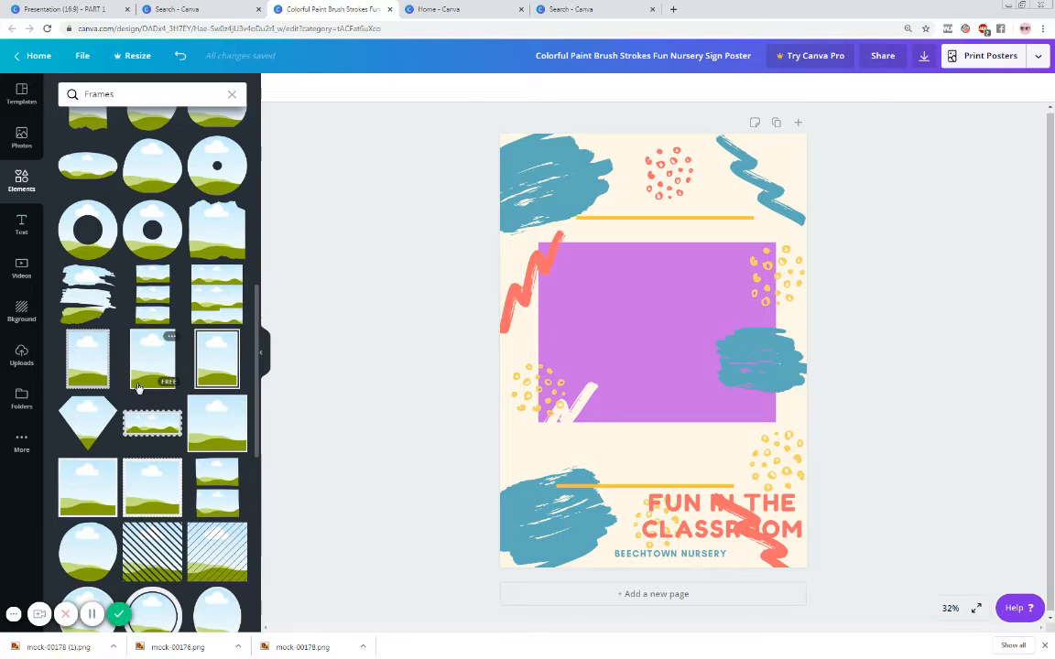
pyautogui.scroll(-1, 131, 380)
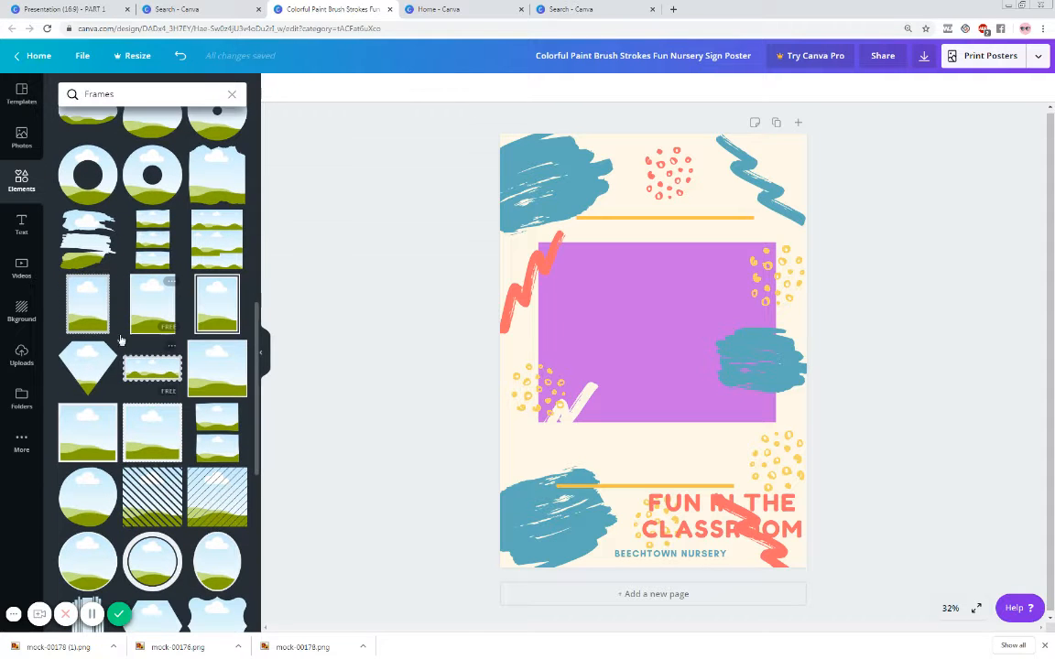
pyautogui.click(85, 248)
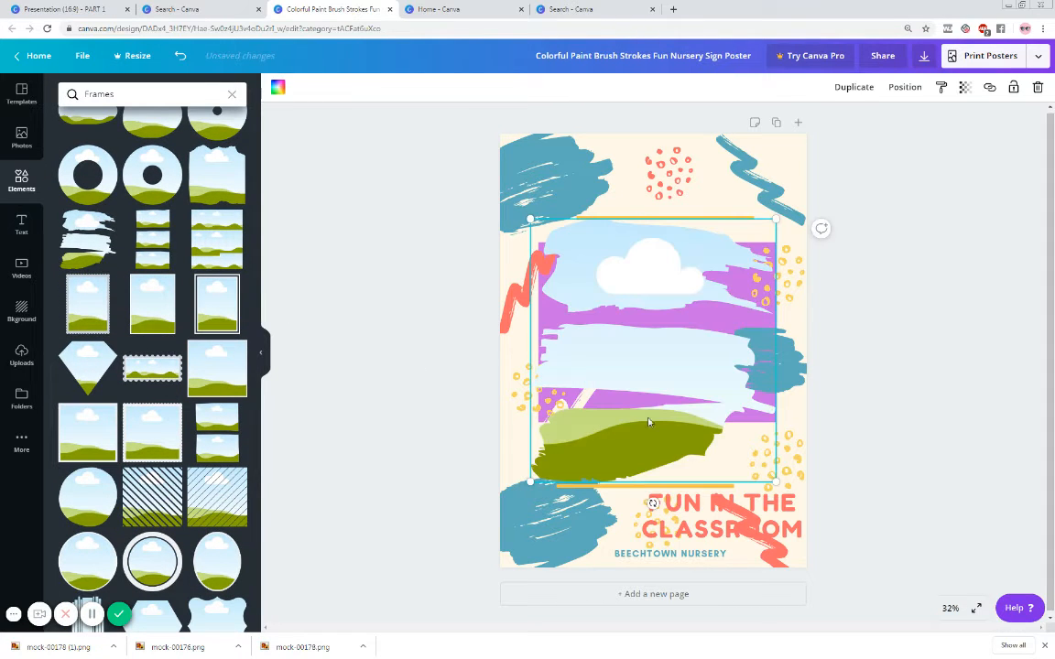
# Step: Shrink the brush-stroke frame and place it over the purple grid in the upper part of the poster
pyautogui.moveTo(672, 263); pyautogui.dragTo(646, 339)
pyautogui.moveTo(784, 266); pyautogui.dragTo(703, 353)
pyautogui.moveTo(636, 417); pyautogui.dragTo(669, 206)
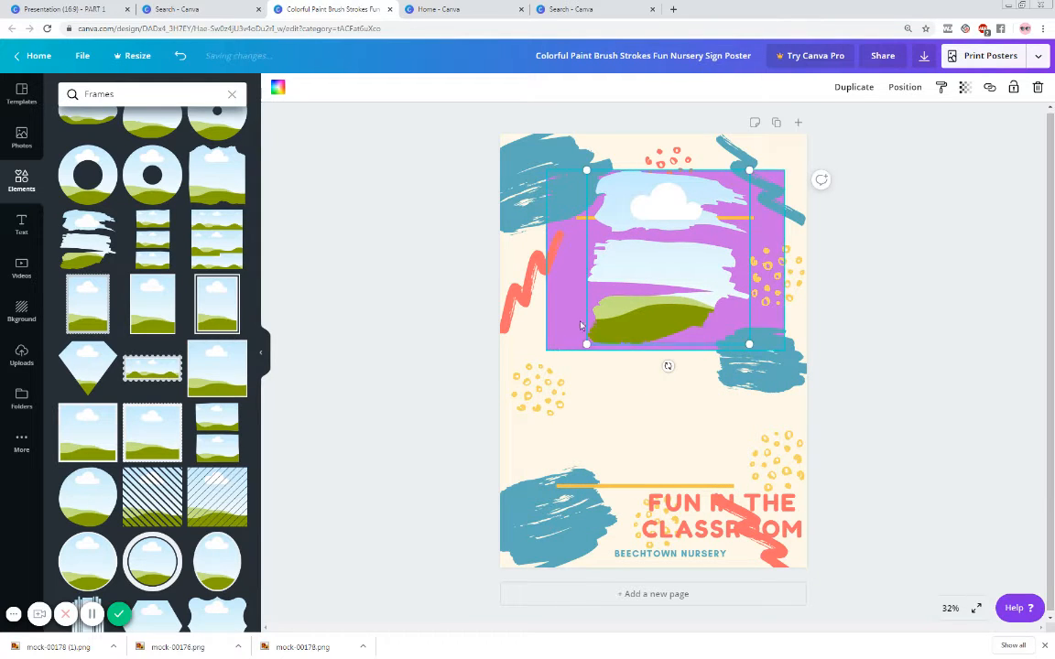
# Step: Browse the rest of the Frames collection, including the patterned, round and letter-shaped frames
pyautogui.scroll(-2, 101, 416)
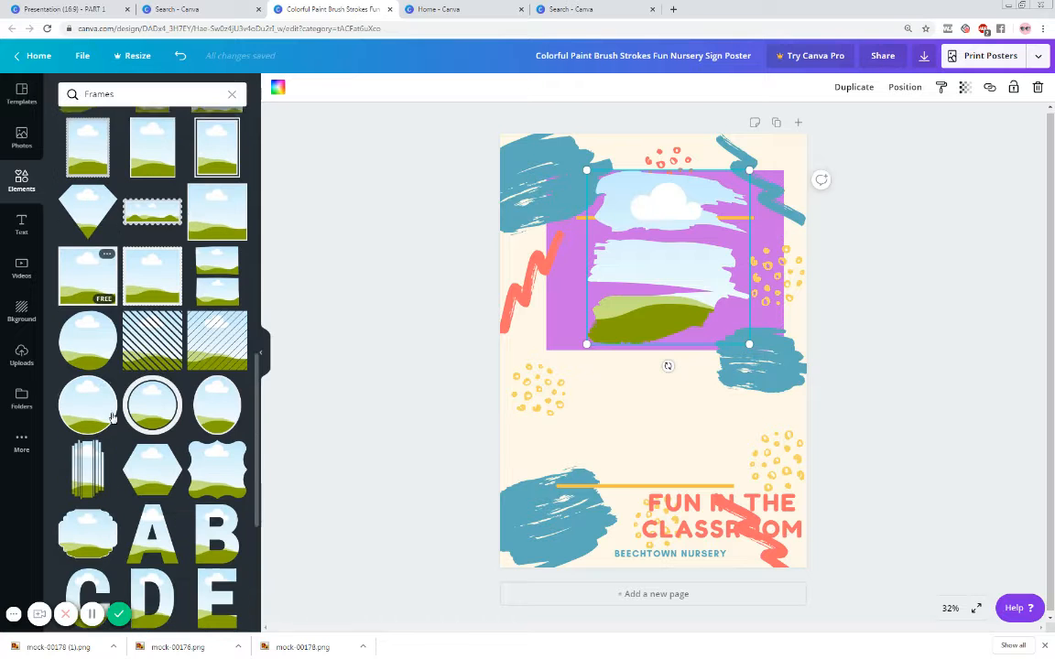
pyautogui.scroll(-5, 113, 421)
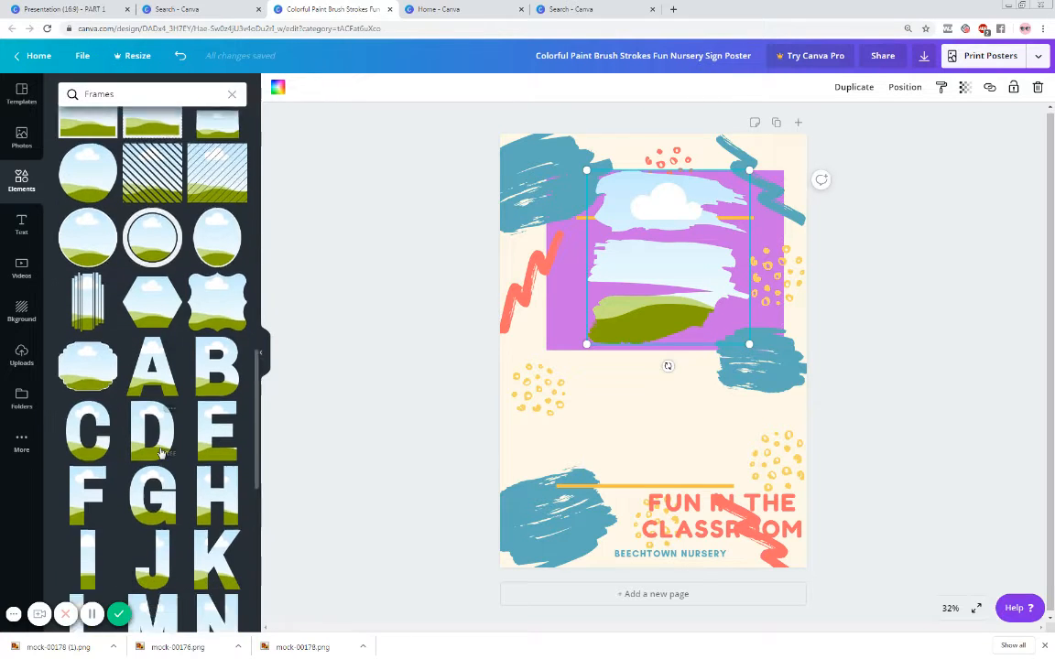
pyautogui.scroll(3, 158, 439)
pyautogui.scroll(3, 157, 440)
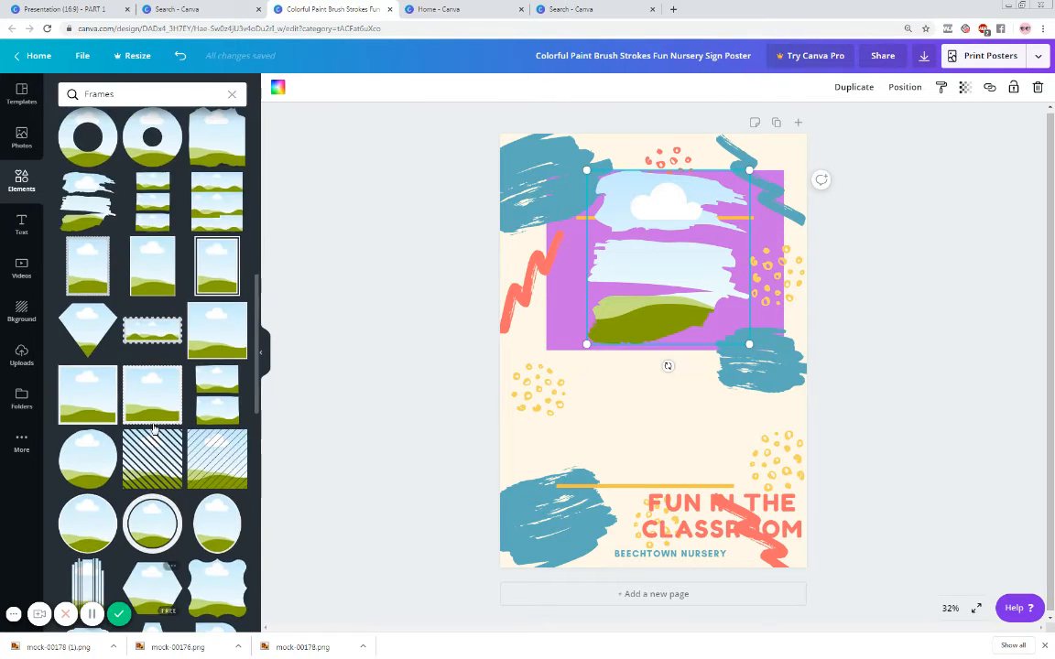
pyautogui.scroll(-3, 167, 409)
pyautogui.scroll(3, 167, 408)
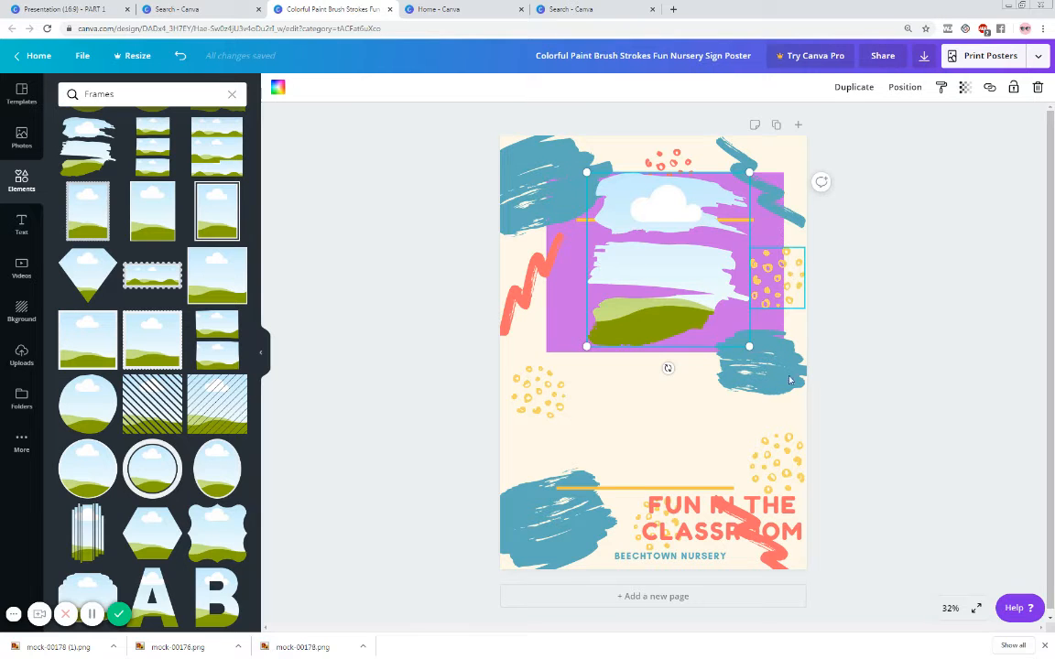
# Step: Move the yellow dots on the poster's right edge and the coral dots at its top down to the lower part
pyautogui.moveTo(789, 379); pyautogui.dragTo(778, 483)
pyautogui.click(674, 199)
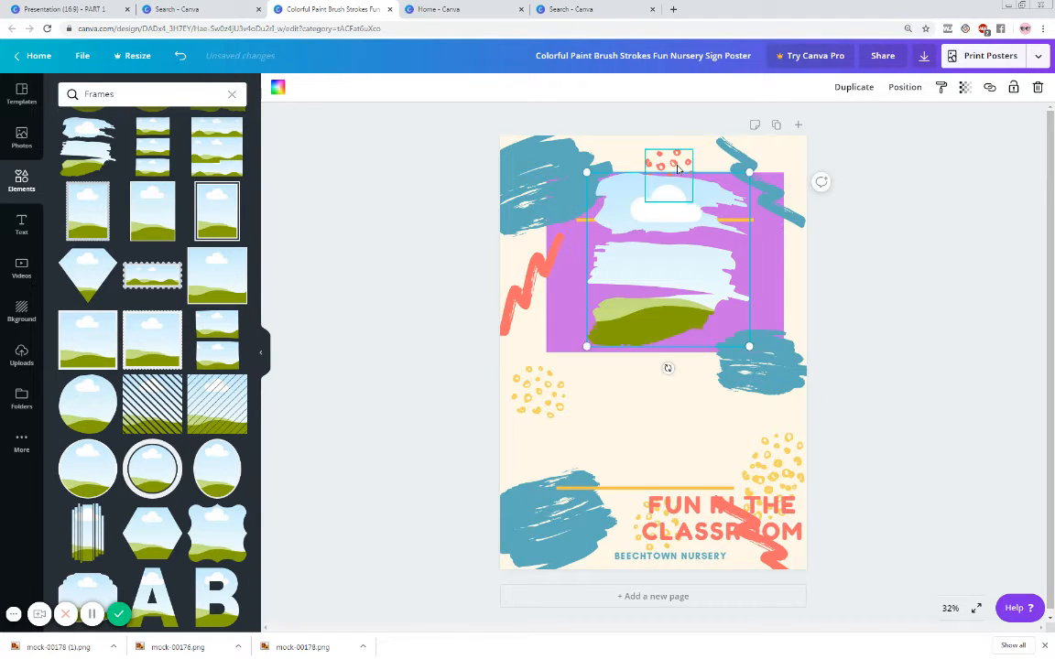
pyautogui.moveTo(673, 179)
pyautogui.mouseDown()
pyautogui.moveTo(600, 476)
pyautogui.moveTo(608, 454)
pyautogui.mouseUp()
pyautogui.moveTo(610, 431); pyautogui.dragTo(703, 242)
pyautogui.moveTo(601, 471)
pyautogui.mouseDown()
pyautogui.moveTo(676, 261)
pyautogui.moveTo(677, 165)
pyautogui.mouseUp()
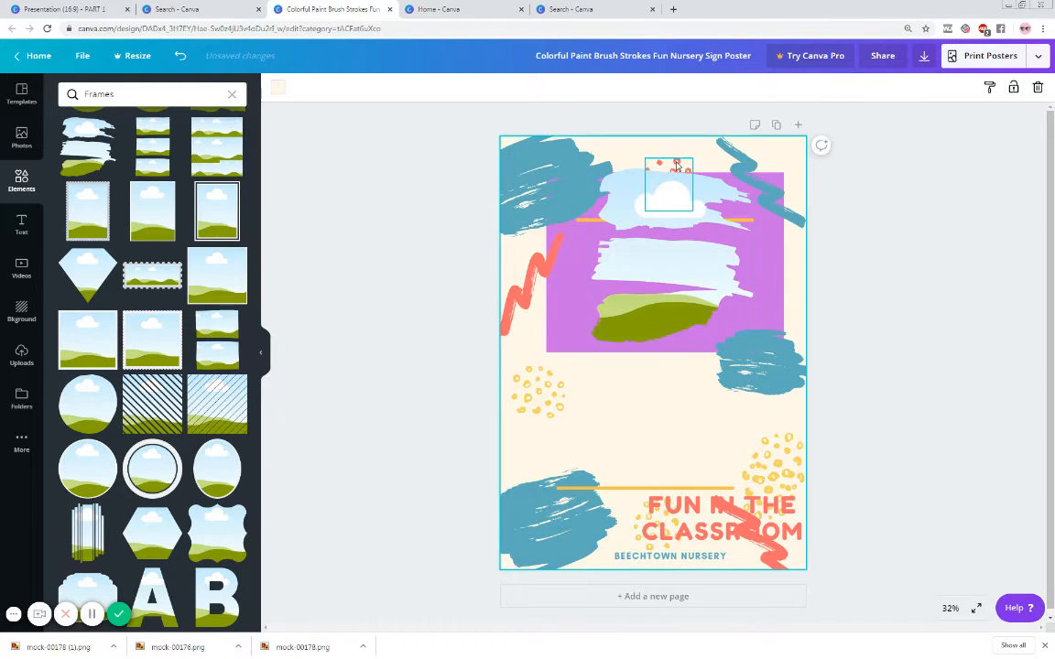
pyautogui.click(676, 165)
pyautogui.doubleClick(673, 167)
pyautogui.click(800, 203)
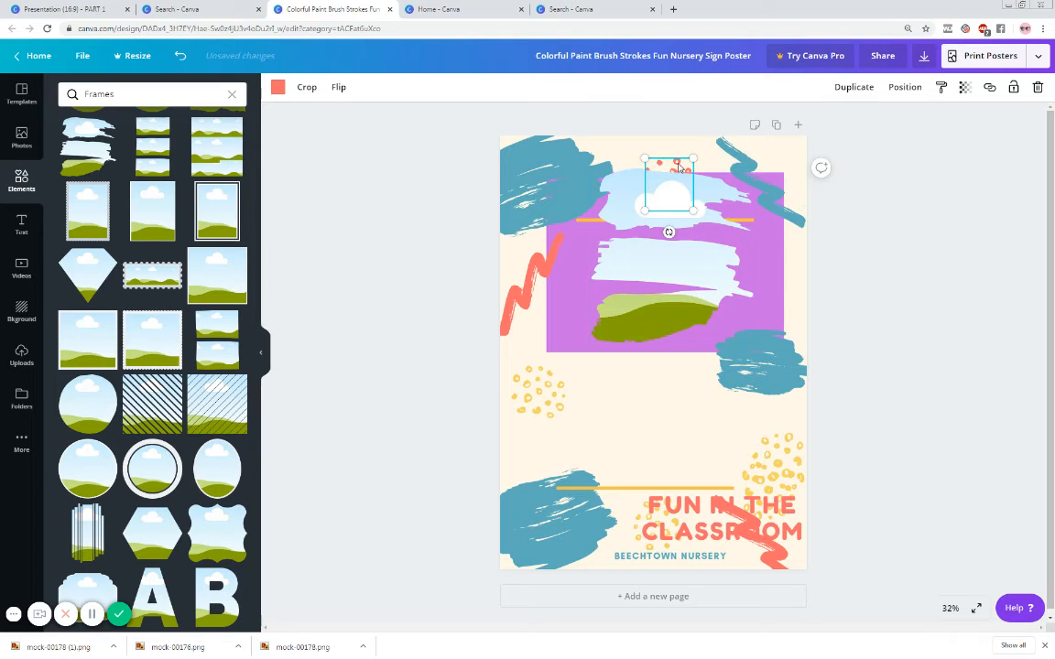
pyautogui.moveTo(677, 167)
pyautogui.mouseDown()
pyautogui.moveTo(664, 409)
pyautogui.moveTo(542, 459)
pyautogui.mouseUp()
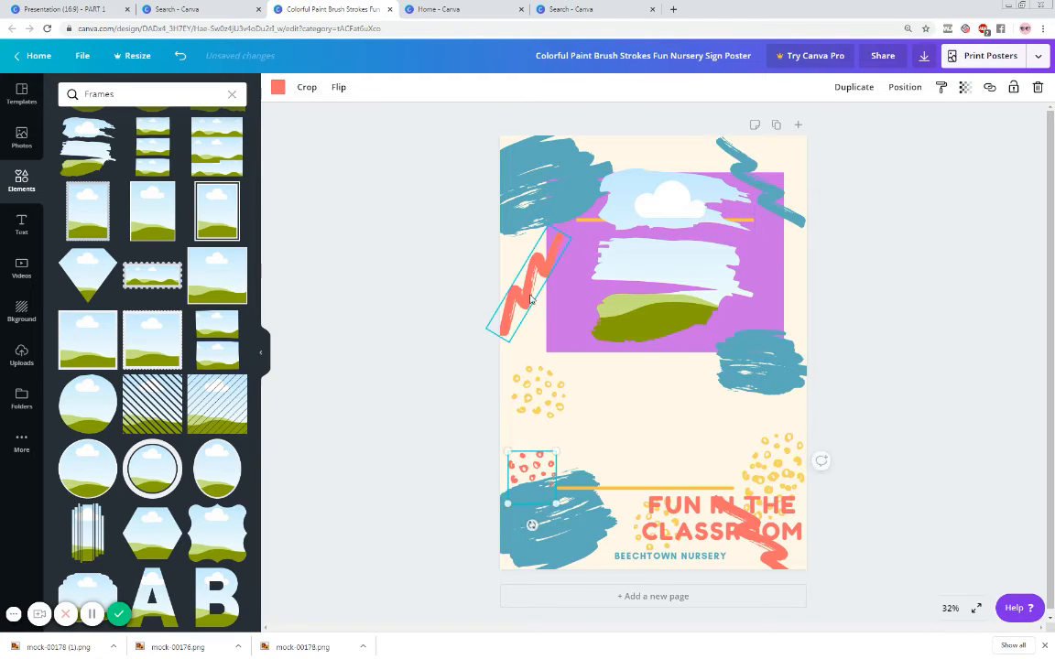
# Step: Move the coral zigzag, the upper-left blue brush stroke and the upper-right blue squiggle to the lower part of the poster
pyautogui.moveTo(533, 302)
pyautogui.mouseDown()
pyautogui.moveTo(518, 460)
pyautogui.moveTo(532, 502)
pyautogui.mouseUp()
pyautogui.moveTo(540, 187); pyautogui.dragTo(545, 467)
pyautogui.click(605, 221)
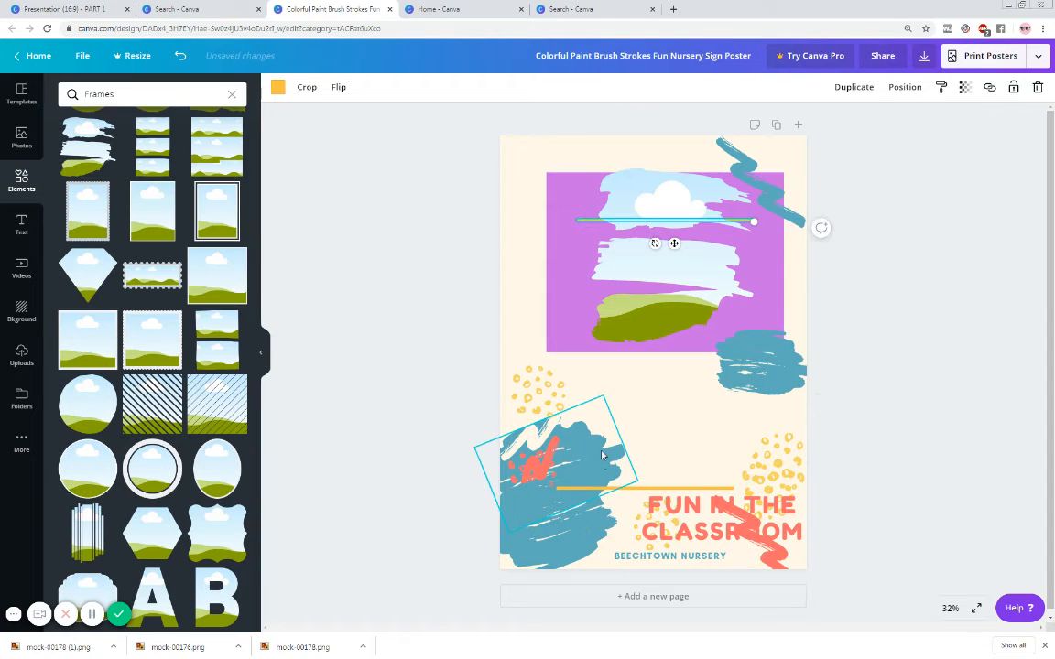
pyautogui.moveTo(733, 151); pyautogui.dragTo(706, 460)
# Step: Enlarge the purple panel to about 35.1 by 29.2, and move the yellow line crossing it below the panel
pyautogui.click(584, 202)
pyautogui.moveTo(535, 149); pyautogui.dragTo(528, 140)
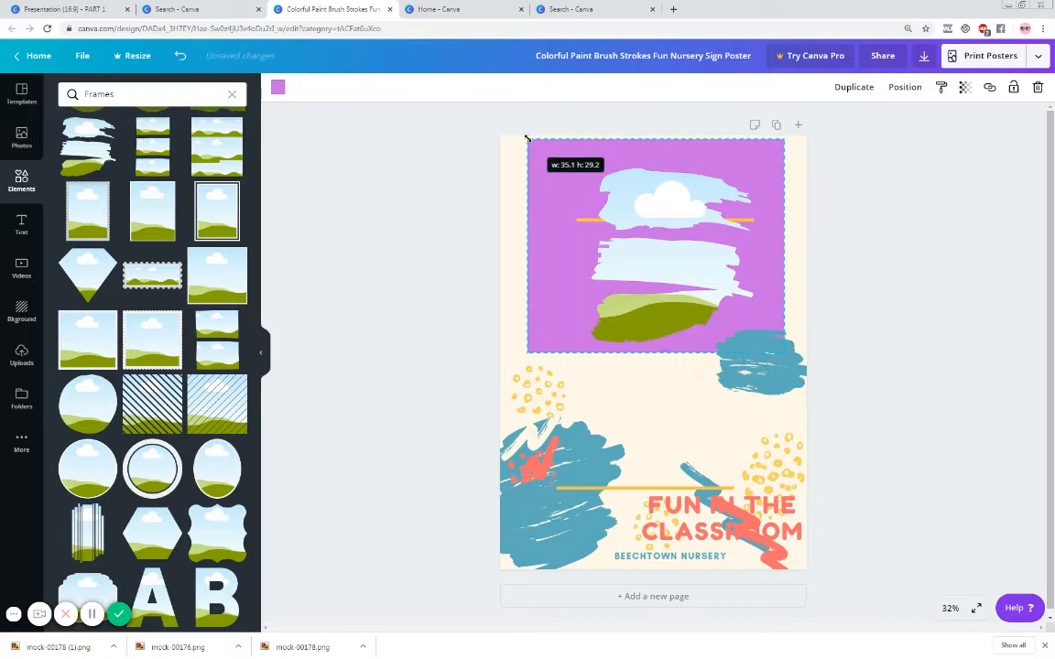
pyautogui.click(595, 318)
pyautogui.moveTo(596, 319); pyautogui.dragTo(618, 433)
# Step: Enlarge the brush-stroke frame to about 24.6 by 26.4 and move it up to sit within the purple panel
pyautogui.click(649, 262)
pyautogui.moveTo(592, 345); pyautogui.dragTo(574, 356)
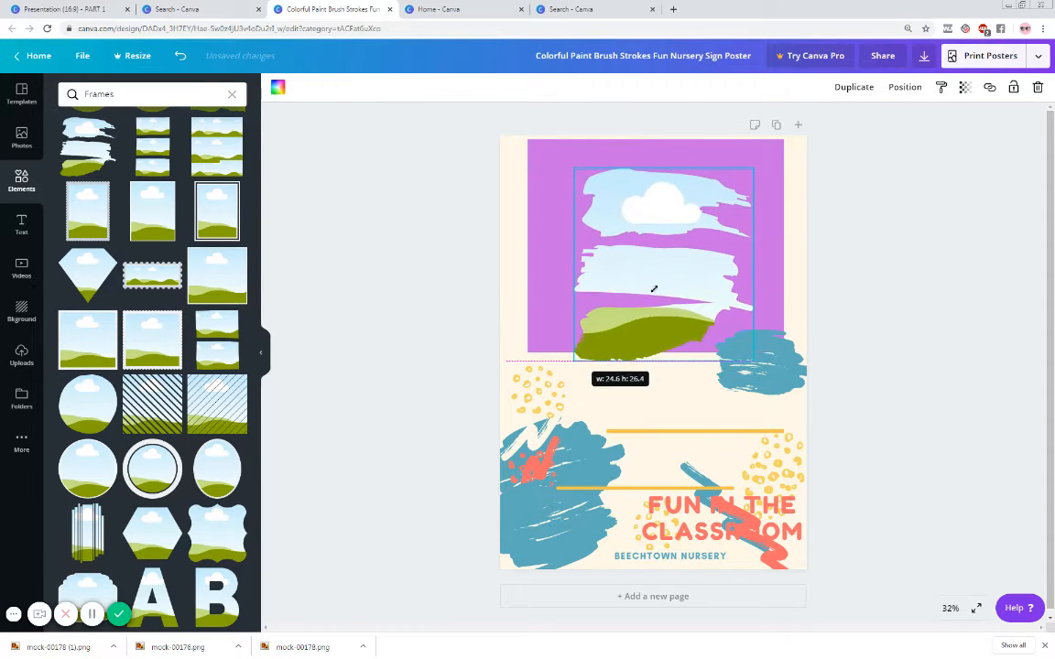
pyautogui.moveTo(654, 290); pyautogui.dragTo(655, 271)
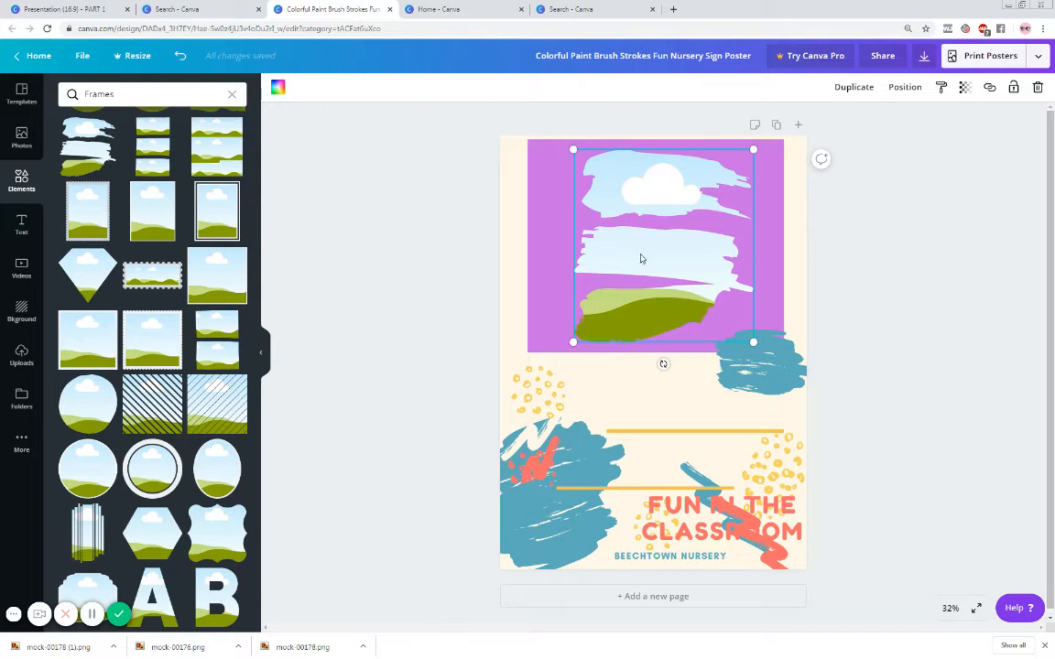
# Step: Fill the brush-stroke frame with the recently used photo of a pineapple in sunglasses, and shrink the frame slightly
pyautogui.click(21, 138)
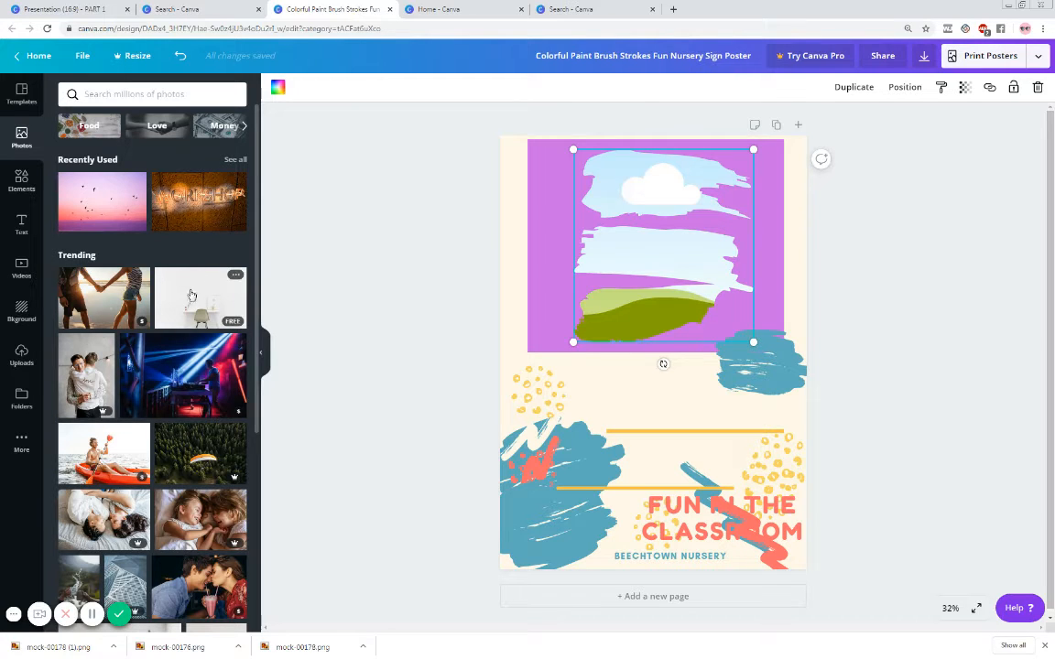
pyautogui.click(235, 163)
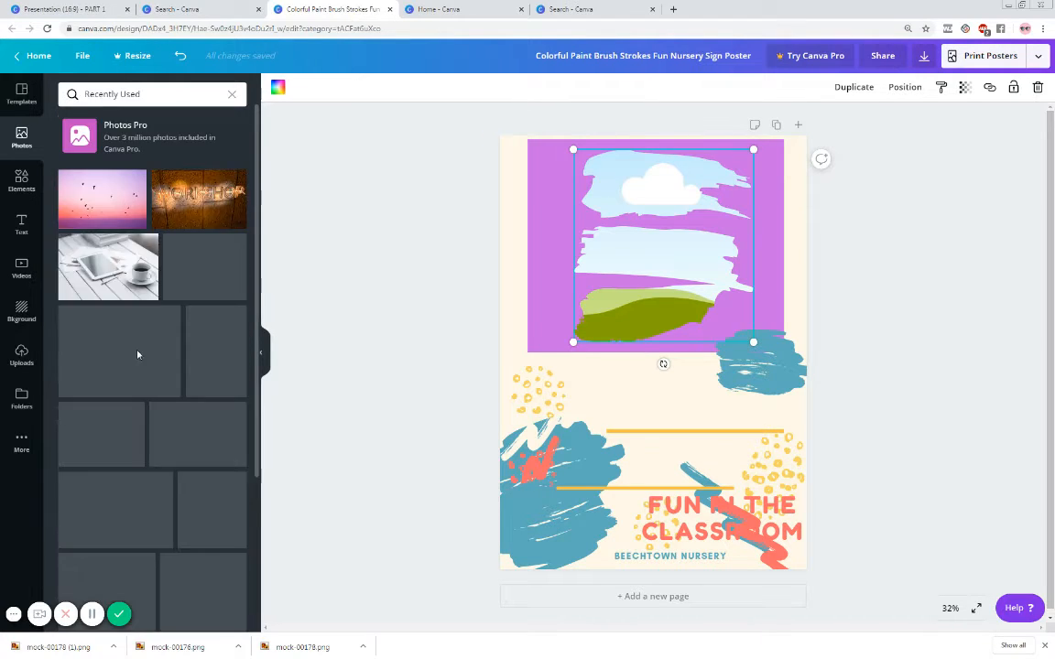
pyautogui.scroll(-5, 103, 368)
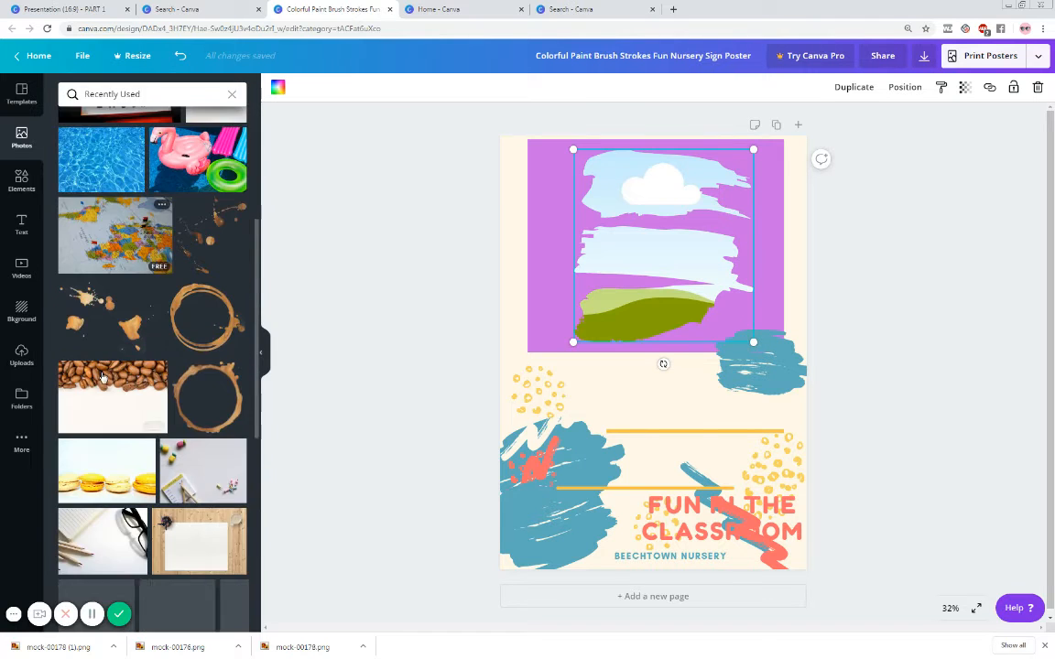
pyautogui.scroll(-3, 103, 380)
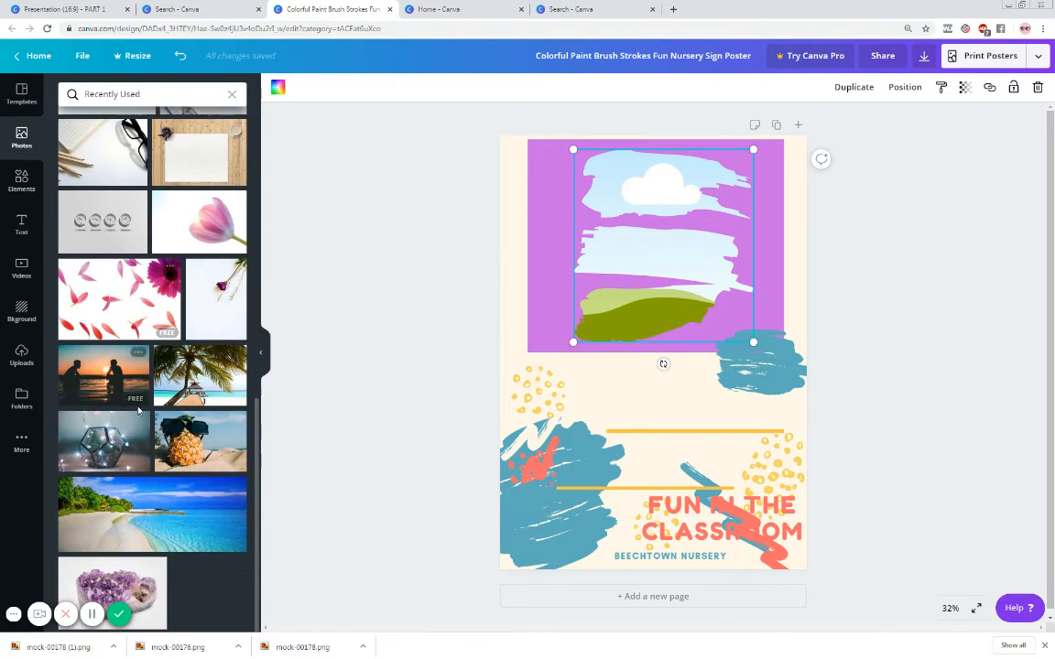
pyautogui.moveTo(223, 432)
pyautogui.mouseDown()
pyautogui.moveTo(531, 292)
pyautogui.moveTo(701, 280)
pyautogui.mouseUp()
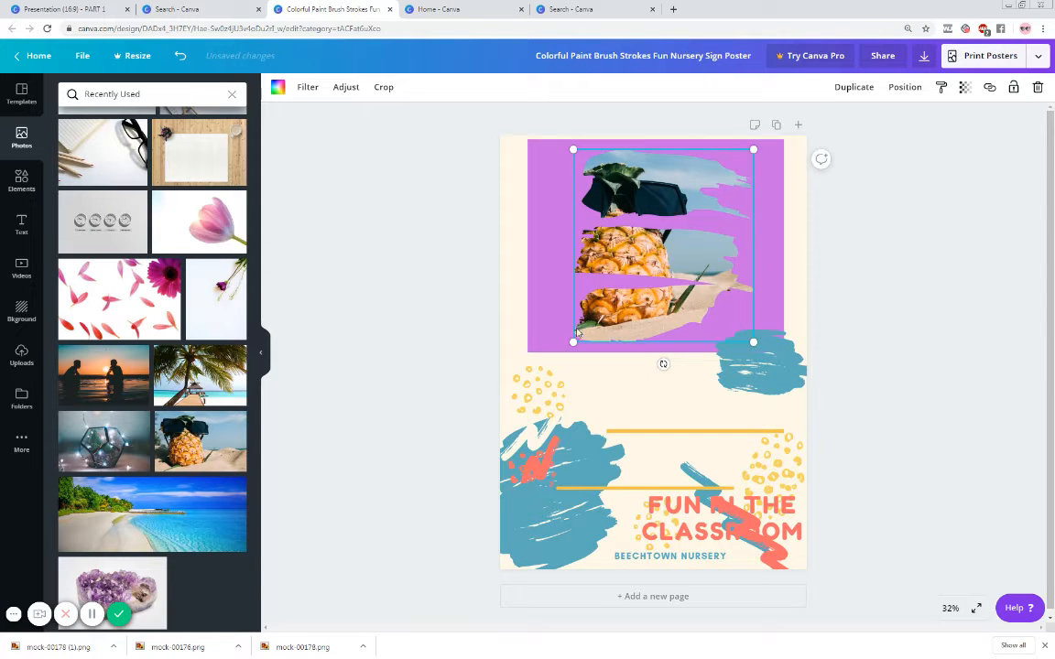
pyautogui.moveTo(573, 343)
pyautogui.mouseDown()
pyautogui.moveTo(561, 355)
pyautogui.moveTo(573, 329)
pyautogui.mouseUp()
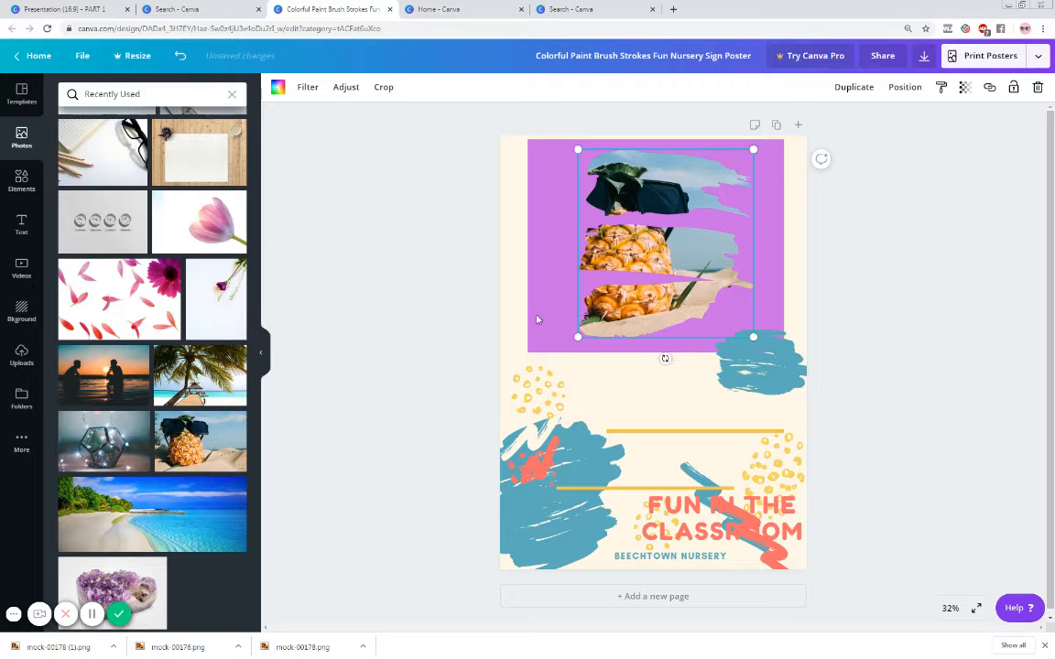
# Step: Try the glass ornament photo and the amethyst photo in the brush-stroke frame
pyautogui.moveTo(108, 445); pyautogui.dragTo(673, 257)
pyautogui.moveTo(109, 581); pyautogui.dragTo(677, 245)
pyautogui.click(364, 289)
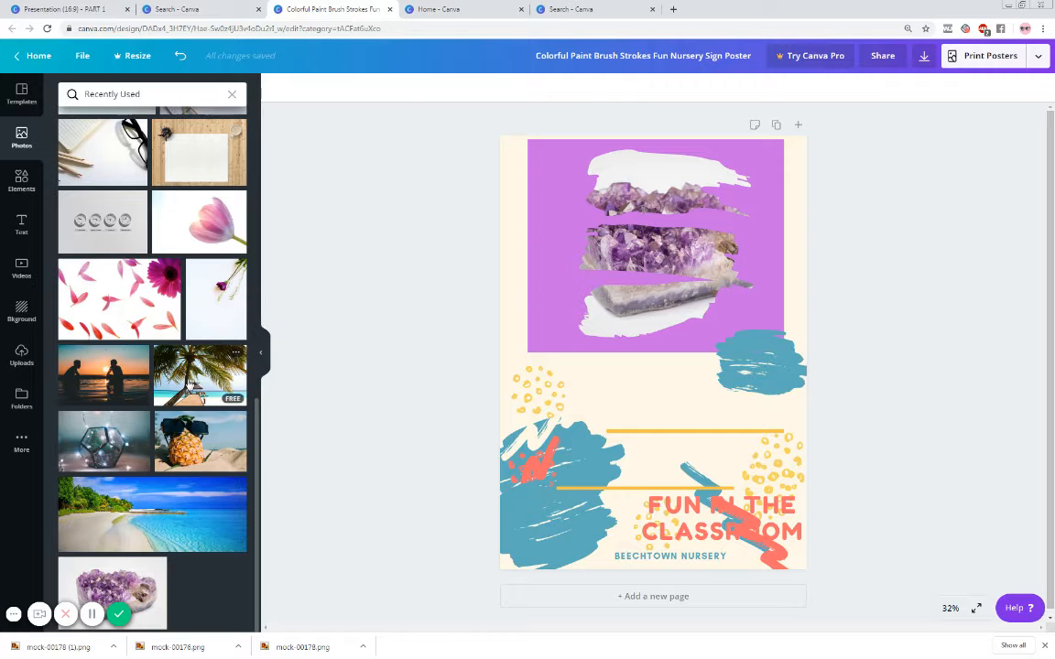
# Step: Fill the brush-stroke frame with the photo of the palm tree and beach pier
pyautogui.moveTo(200, 375)
pyautogui.mouseDown()
pyautogui.moveTo(645, 215)
pyautogui.moveTo(639, 203)
pyautogui.mouseUp()
pyautogui.click(670, 262)
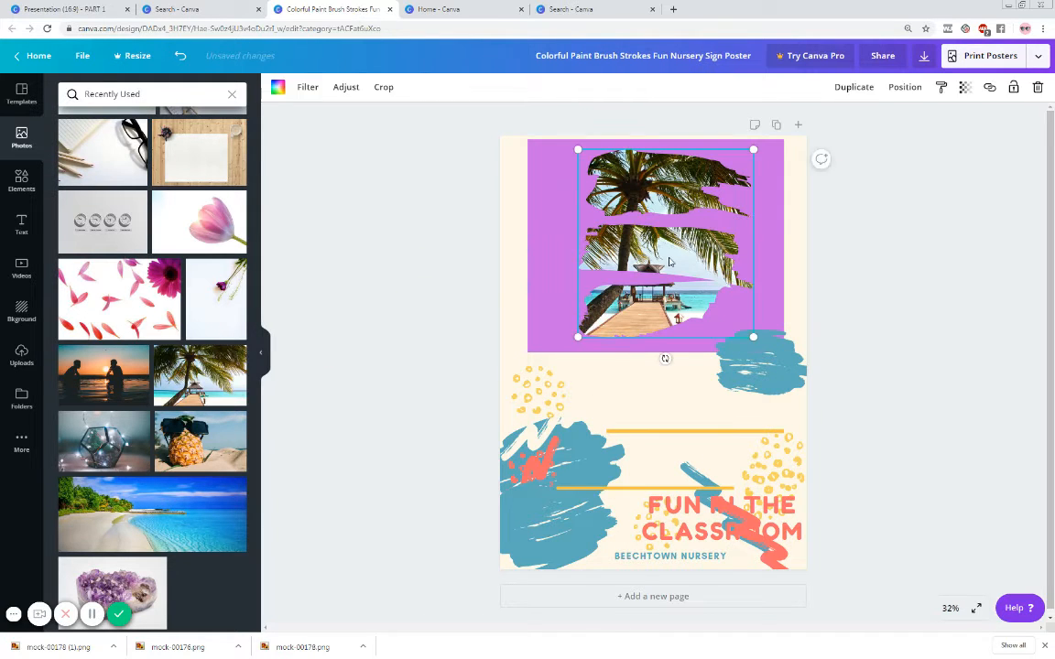
# Step: Recolour the purple panel behind the photo frame to bright blue from the default colours
pyautogui.click(546, 285)
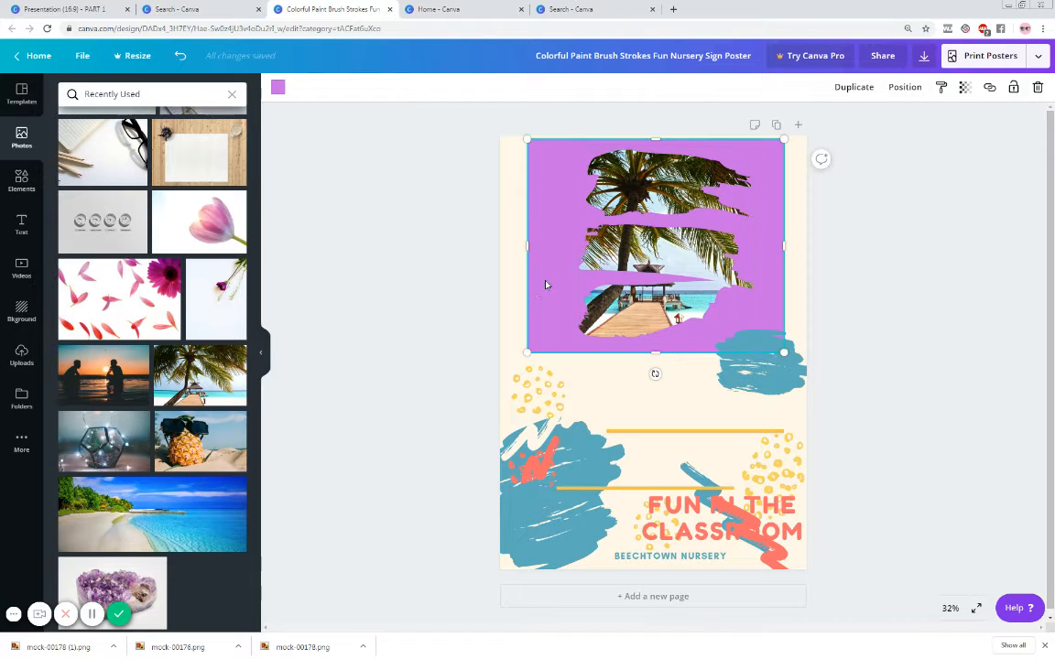
pyautogui.click(278, 87)
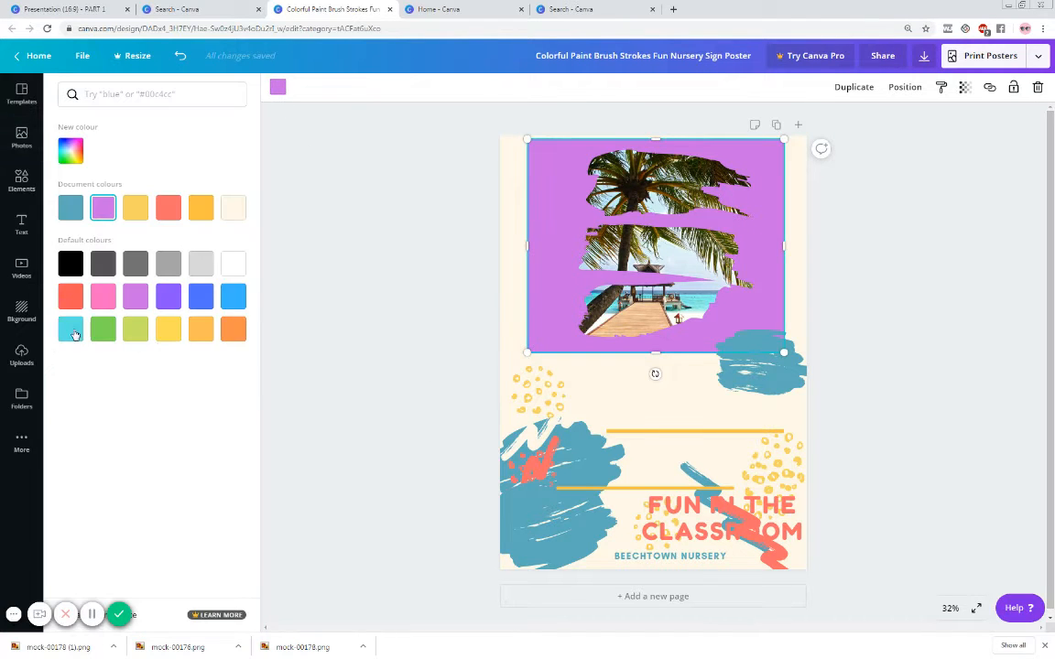
pyautogui.click(232, 296)
pyautogui.click(373, 291)
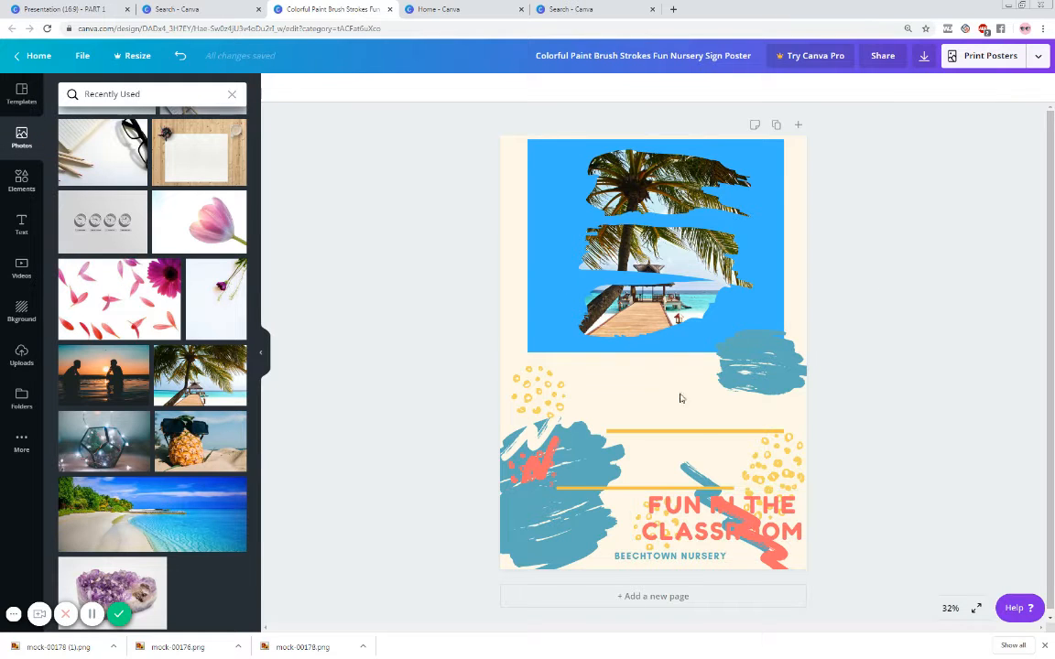
# Step: Move the blue panel and the palm-tree photo frame down to the middle of the poster
pyautogui.click(642, 348)
pyautogui.moveTo(642, 350); pyautogui.dragTo(646, 448)
pyautogui.moveTo(666, 203); pyautogui.dragTo(660, 298)
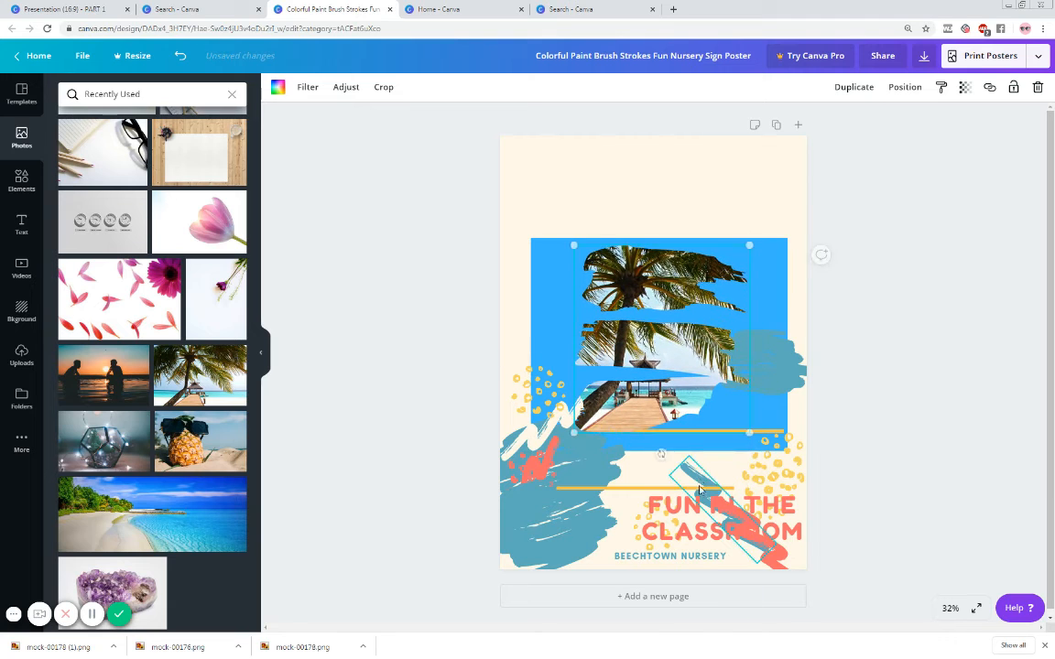
# Step: Move the "Fun in the Classroom" heading to the top of the poster and replace its text with "VISION BOARD"
pyautogui.click(696, 515)
pyautogui.moveTo(696, 515); pyautogui.dragTo(730, 183)
pyautogui.write('VISIN')
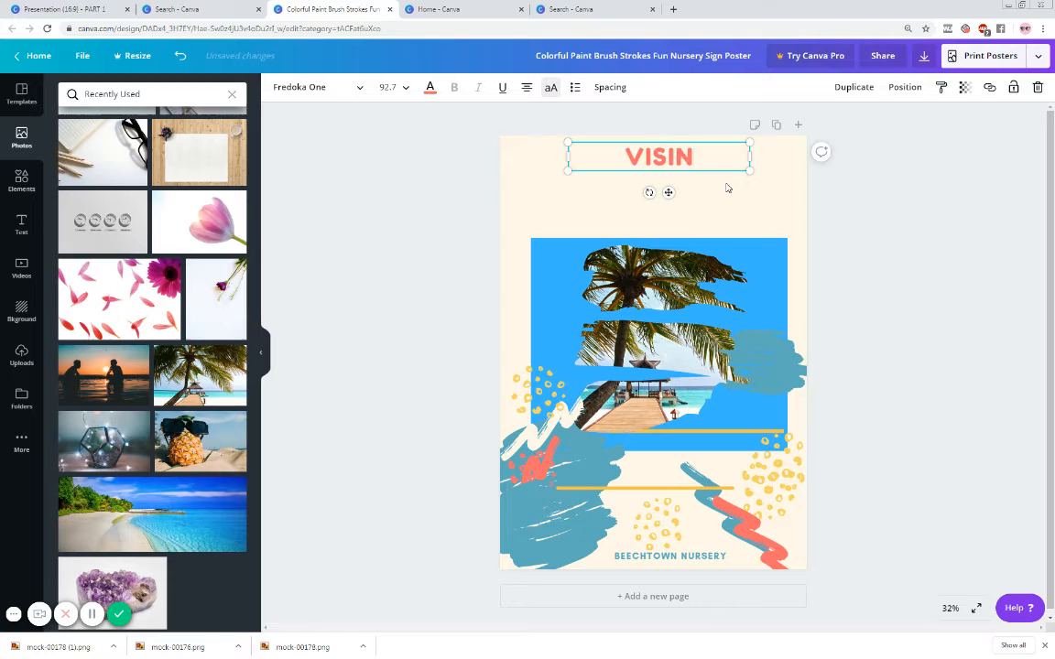
pyautogui.press('BackSpace')
pyautogui.write('ON BOARD')
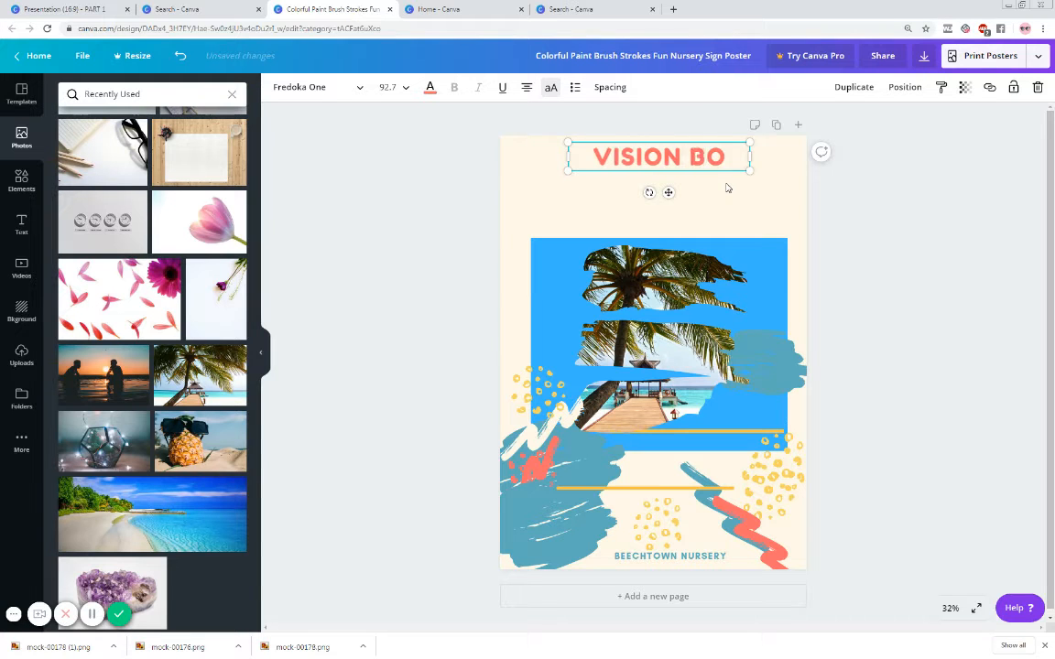
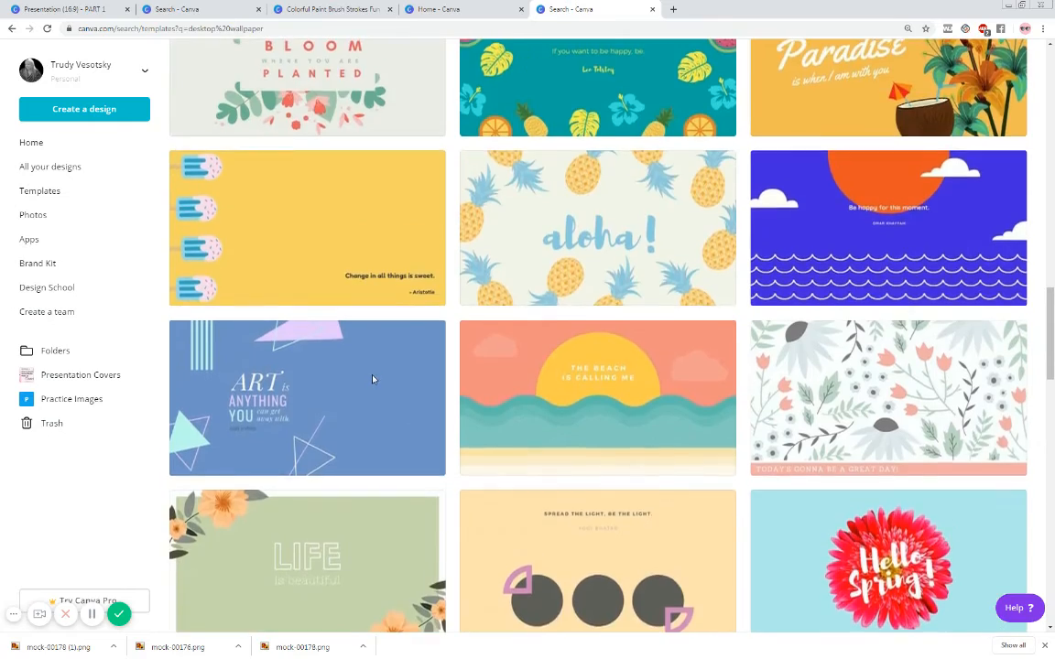
# Step: Create a blank design from the desktop wallpaper template results
pyautogui.scroll(8, 372, 380)
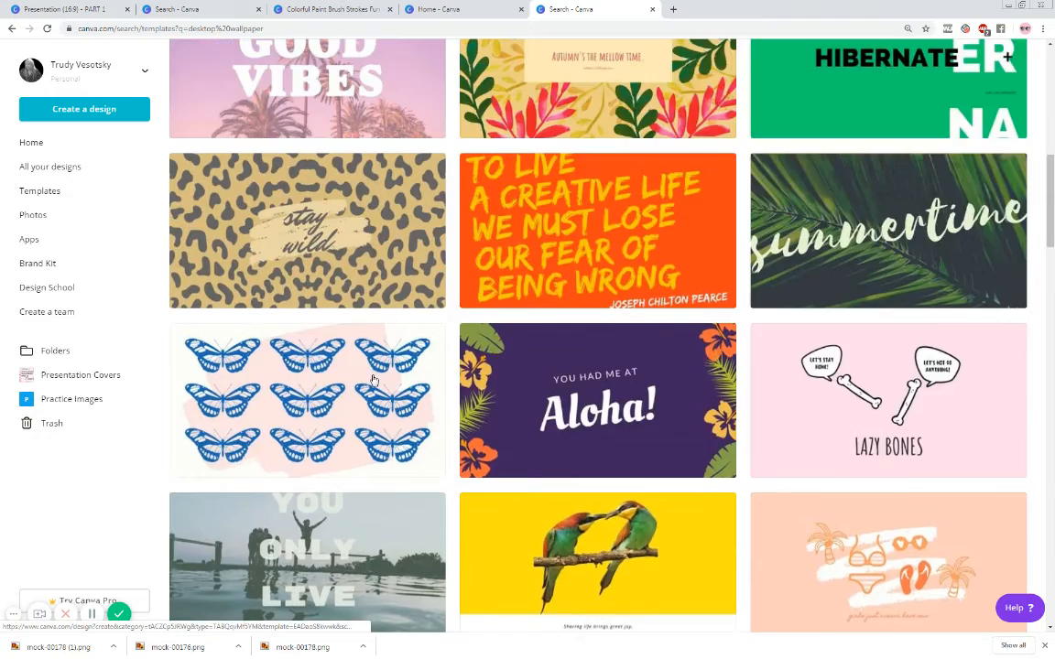
pyautogui.scroll(2, 372, 379)
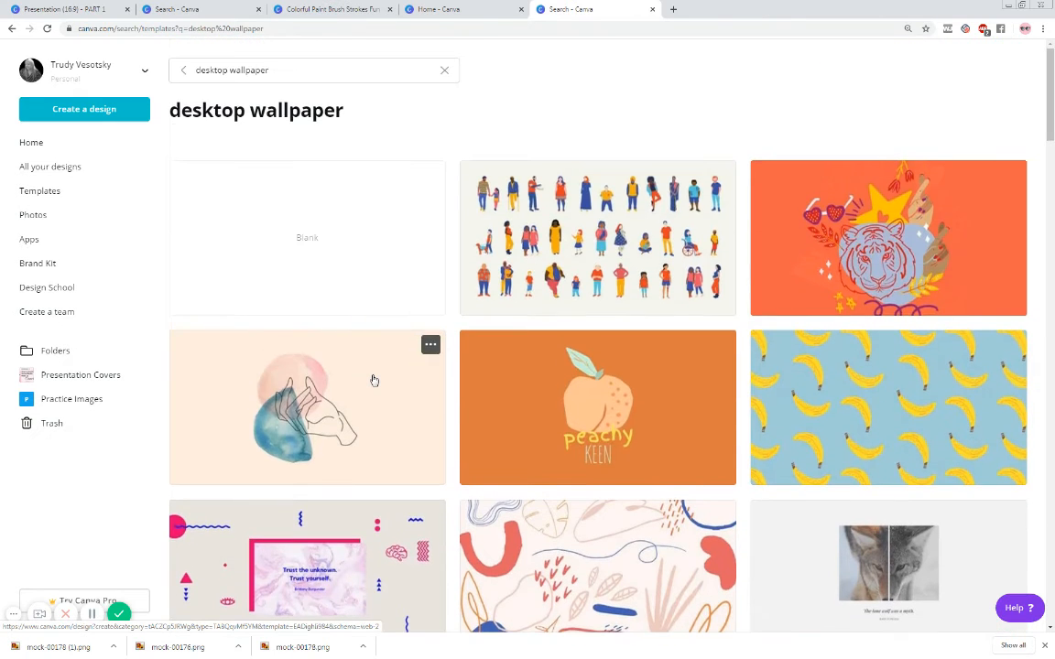
pyautogui.click(355, 251)
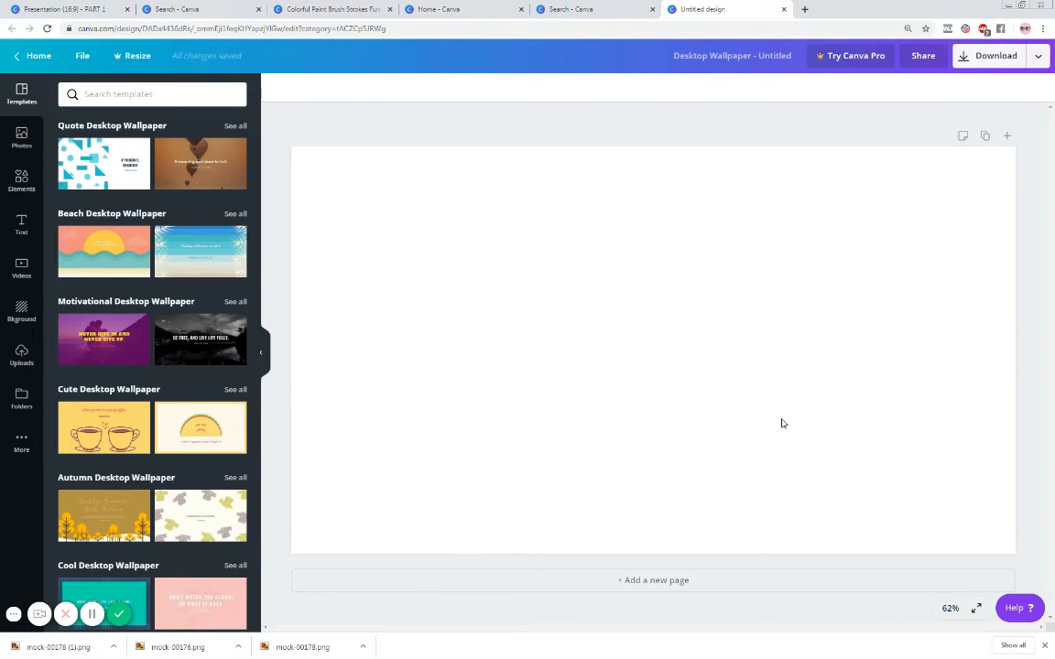
# Step: Add the "Cheers to the New Year" font combination to the blank wallpaper
pyautogui.click(21, 224)
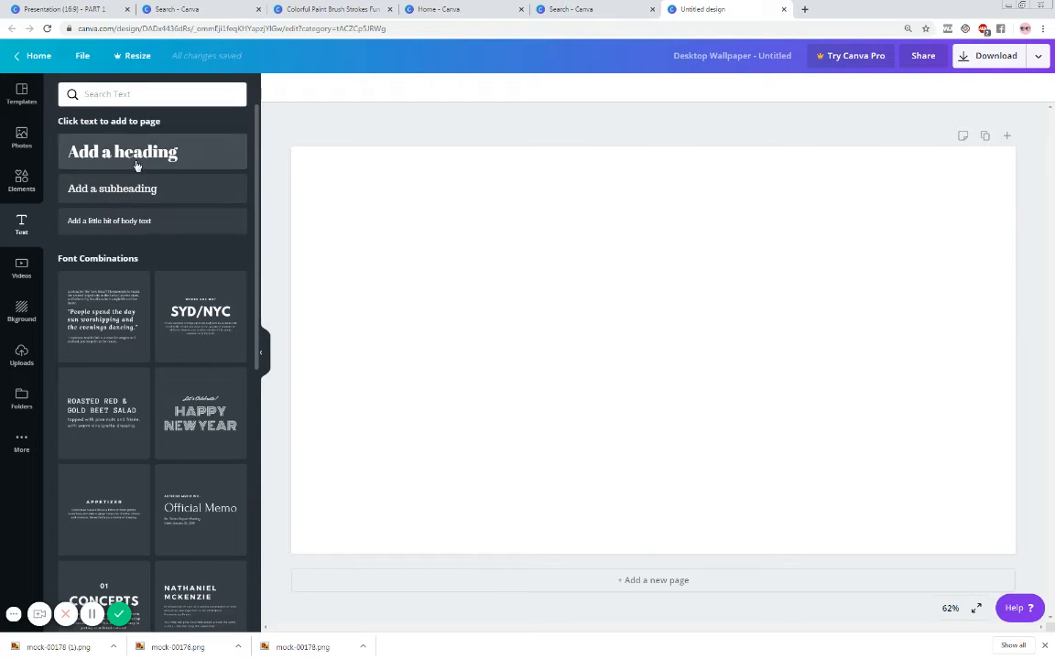
pyautogui.scroll(-5, 125, 381)
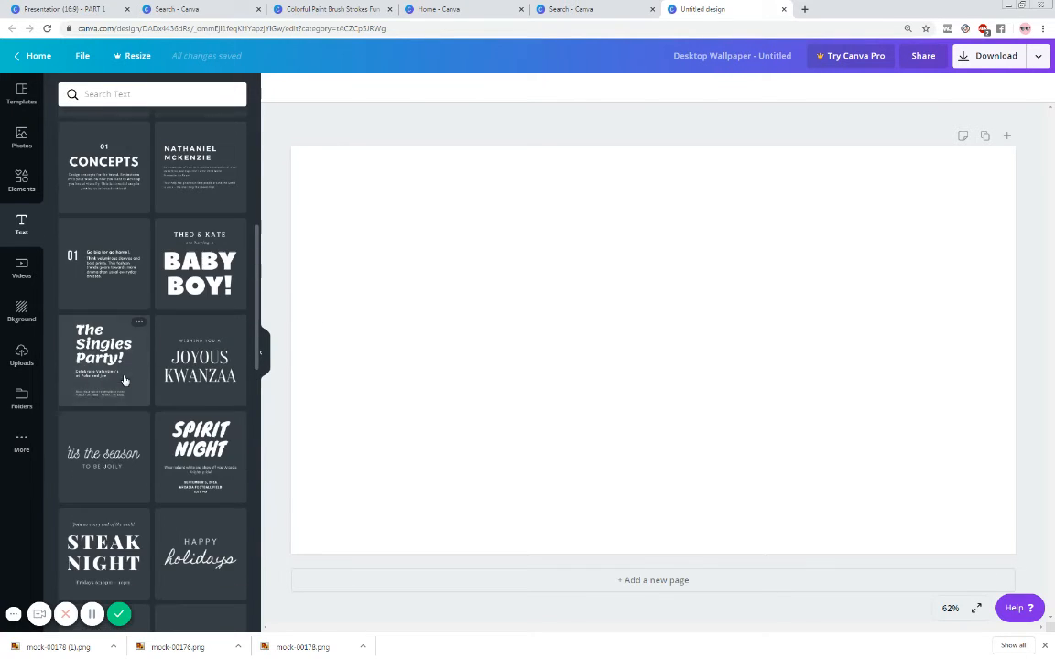
pyautogui.scroll(-4, 124, 381)
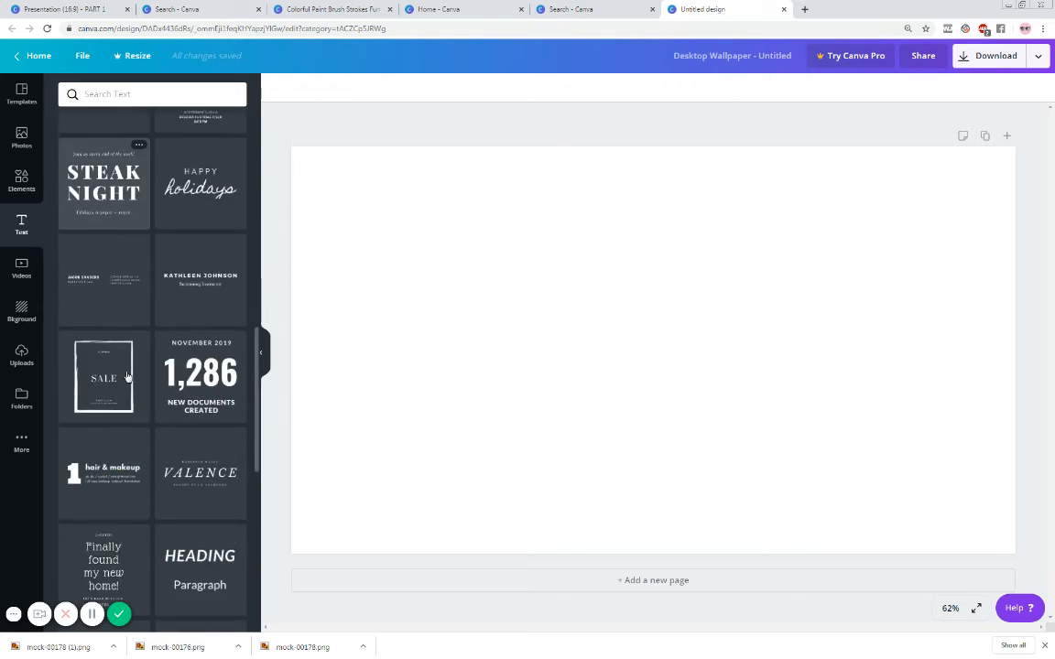
pyautogui.scroll(-5, 127, 375)
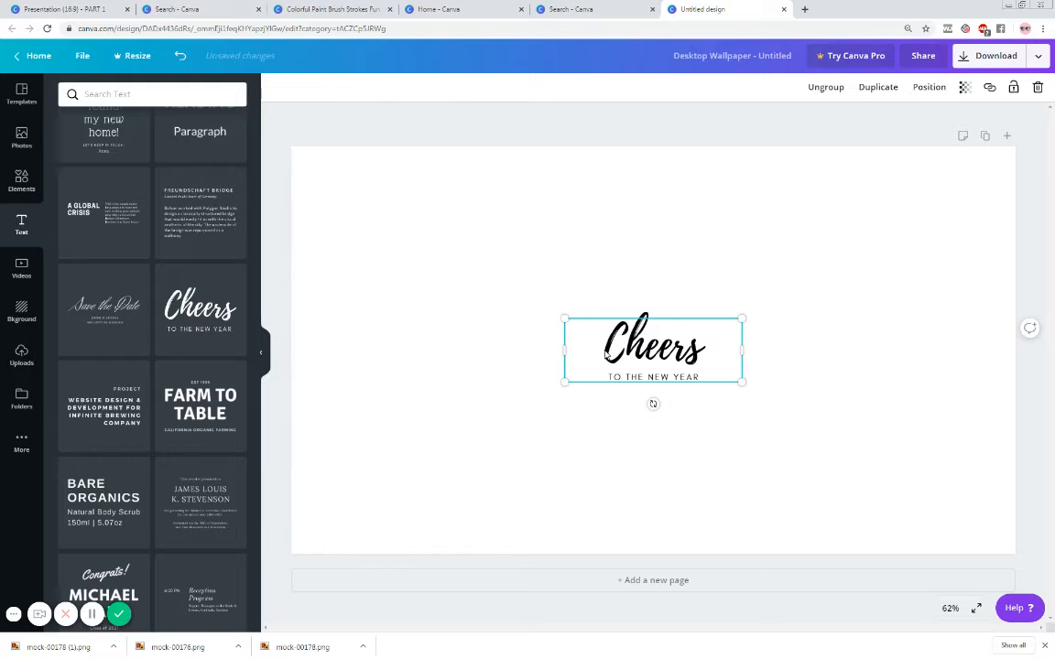
# Step: Replace the word "Cheers" with "2020 Vision Board" and widen the text group so the title fits on one line
pyautogui.click(606, 354)
pyautogui.moveTo(605, 355); pyautogui.dragTo(703, 346)
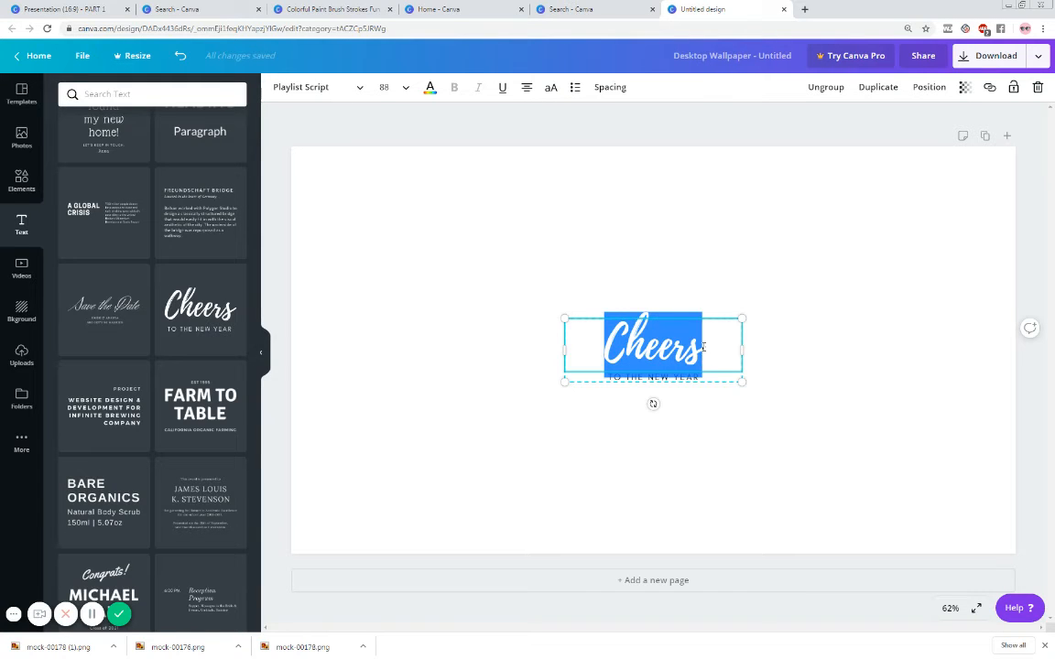
pyautogui.write('2020')
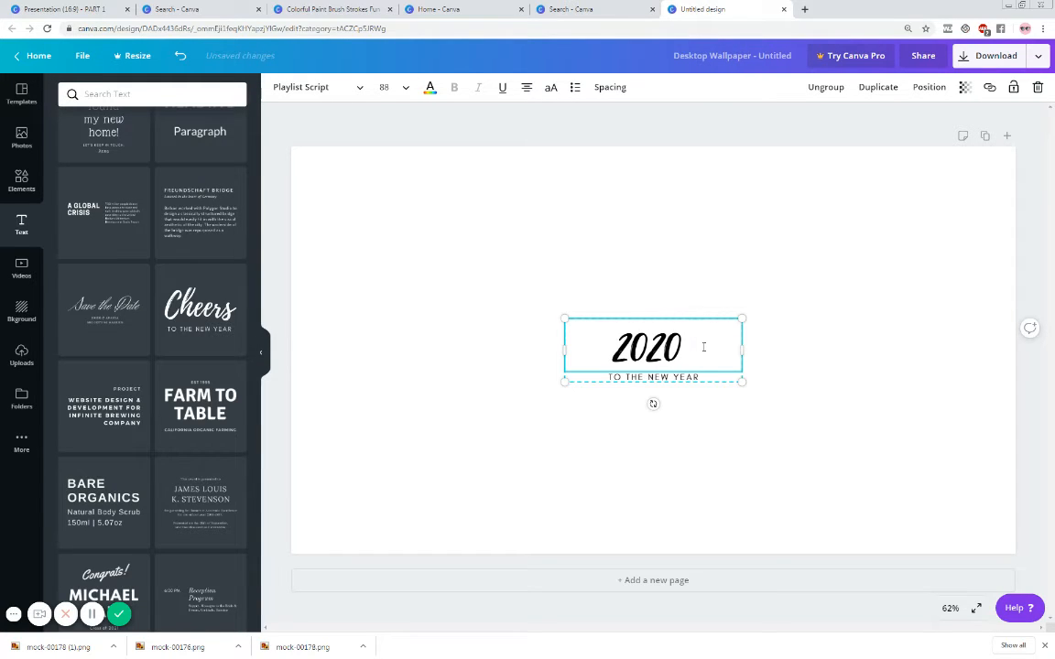
pyautogui.write(' Vision')
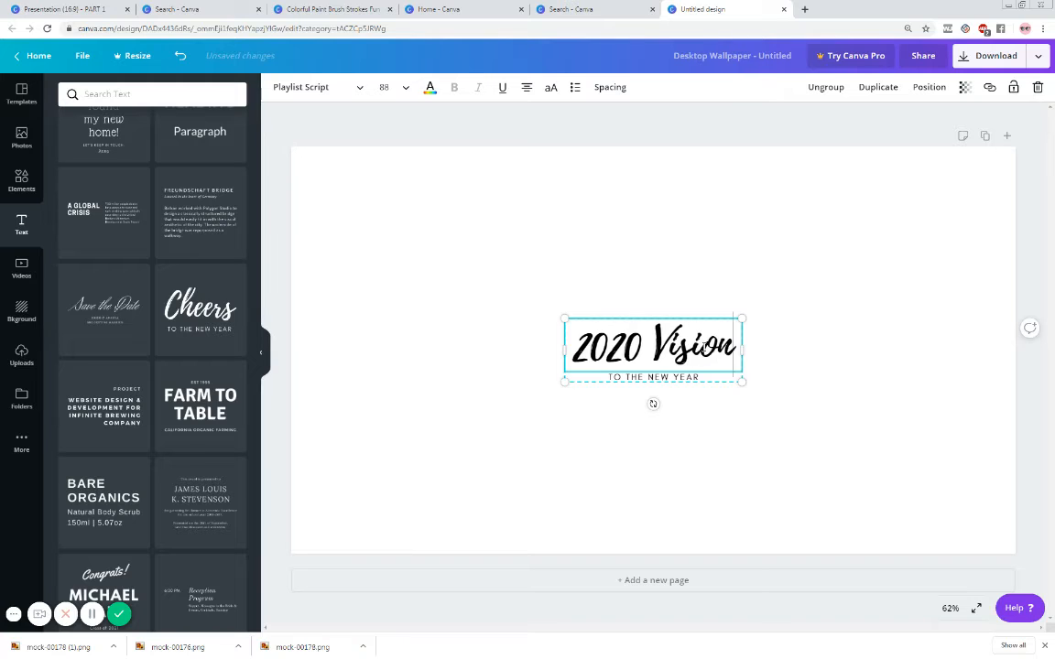
pyautogui.write(' Board')
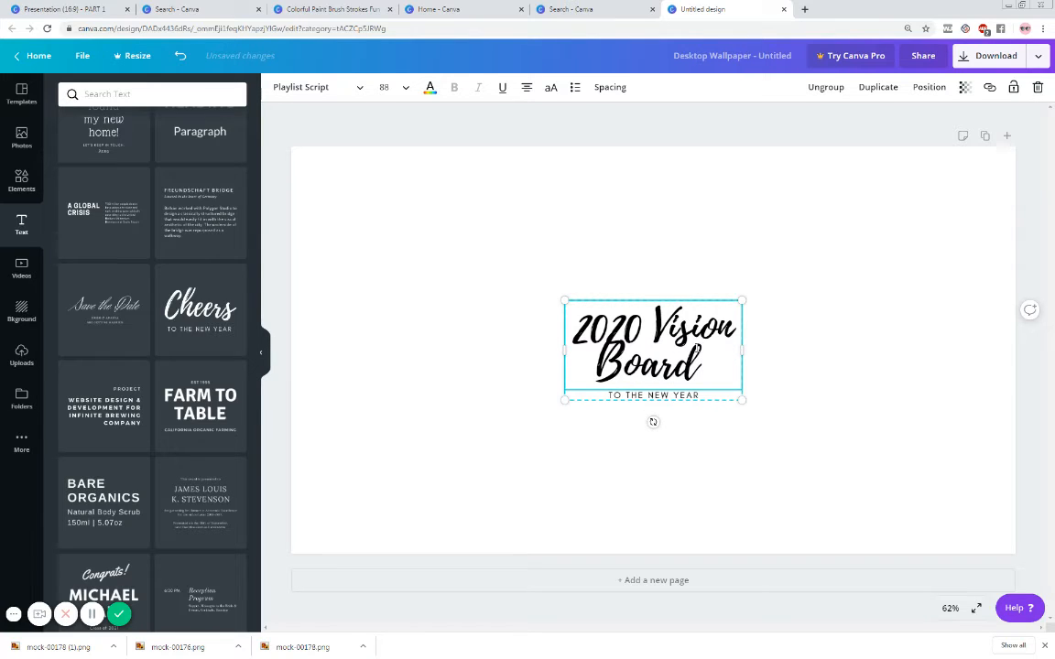
pyautogui.moveTo(790, 341); pyautogui.dragTo(915, 349)
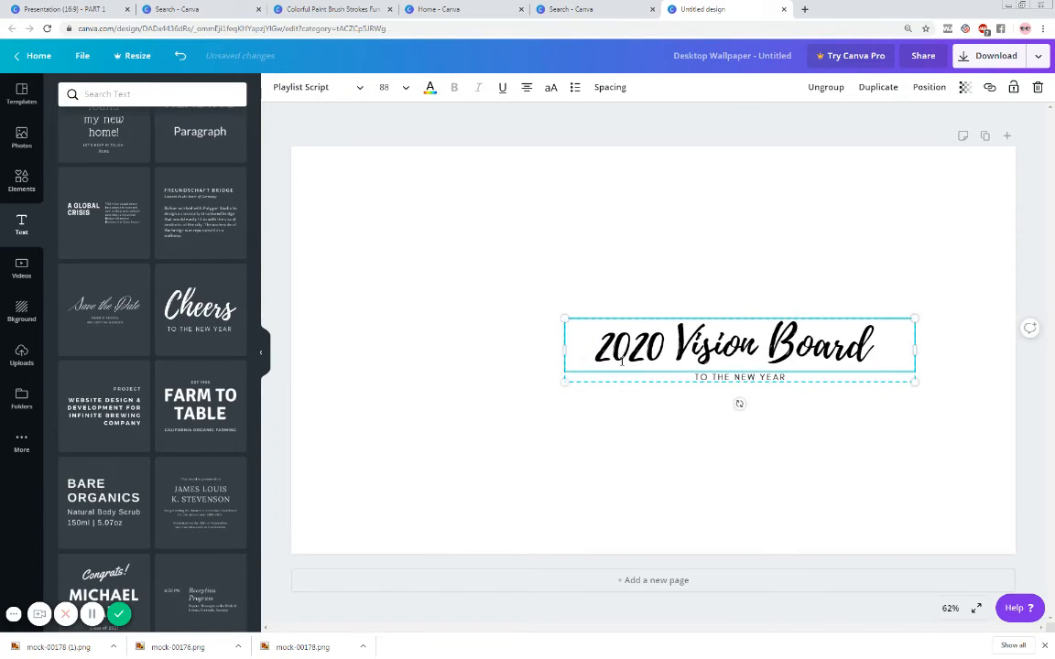
# Step: Widen the "2020 Vision Board" text group further and move it to the top of the wallpaper
pyautogui.moveTo(565, 349); pyautogui.dragTo(395, 348)
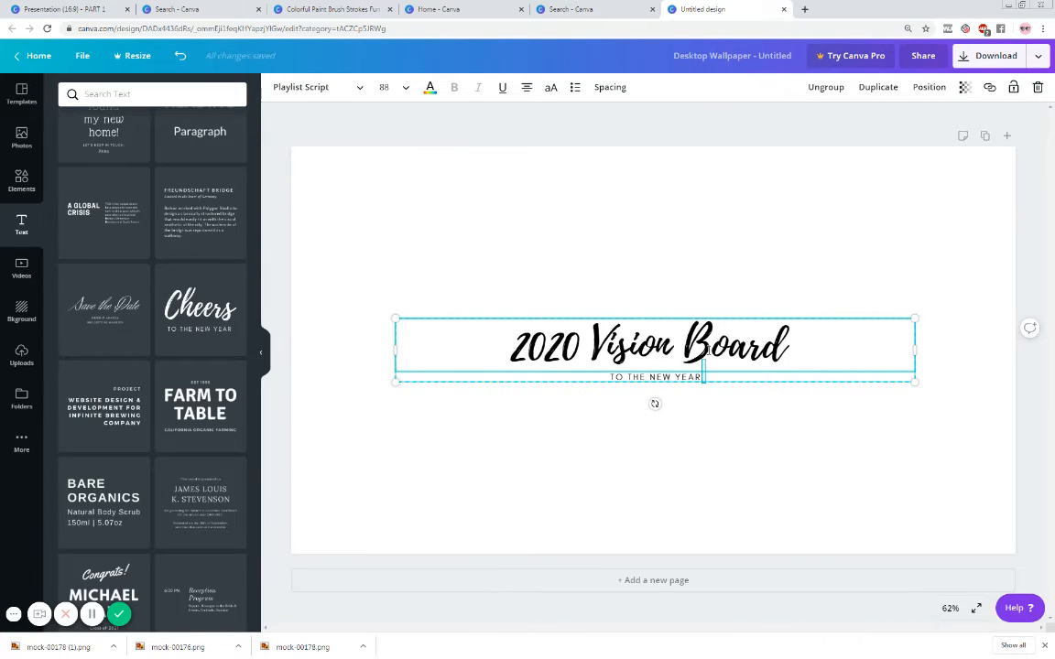
pyautogui.moveTo(795, 353); pyautogui.dragTo(766, 191)
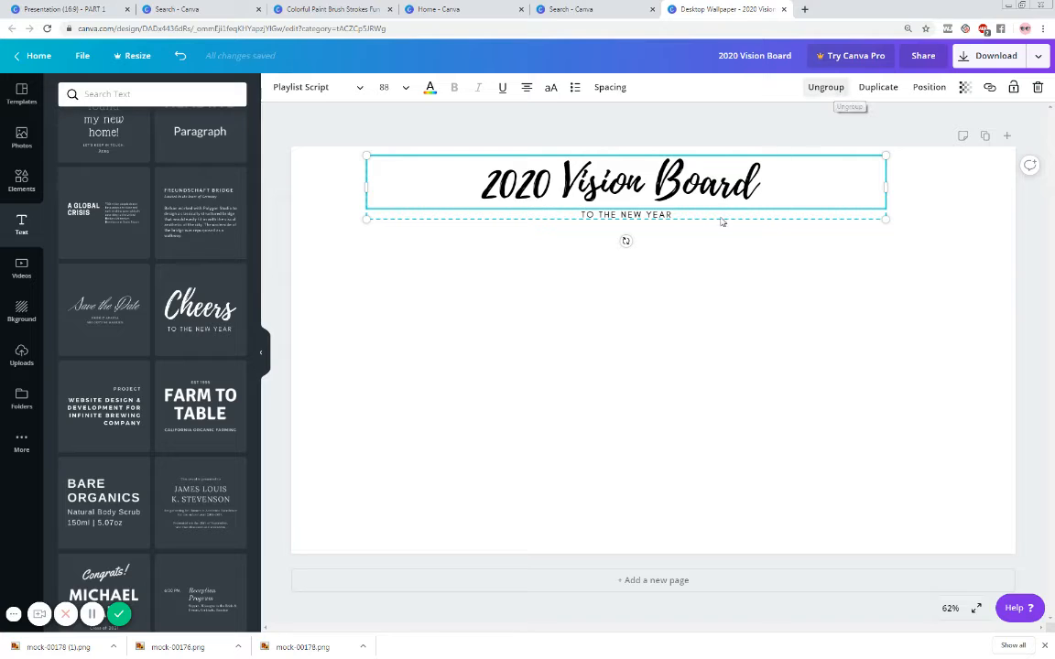
pyautogui.click(664, 273)
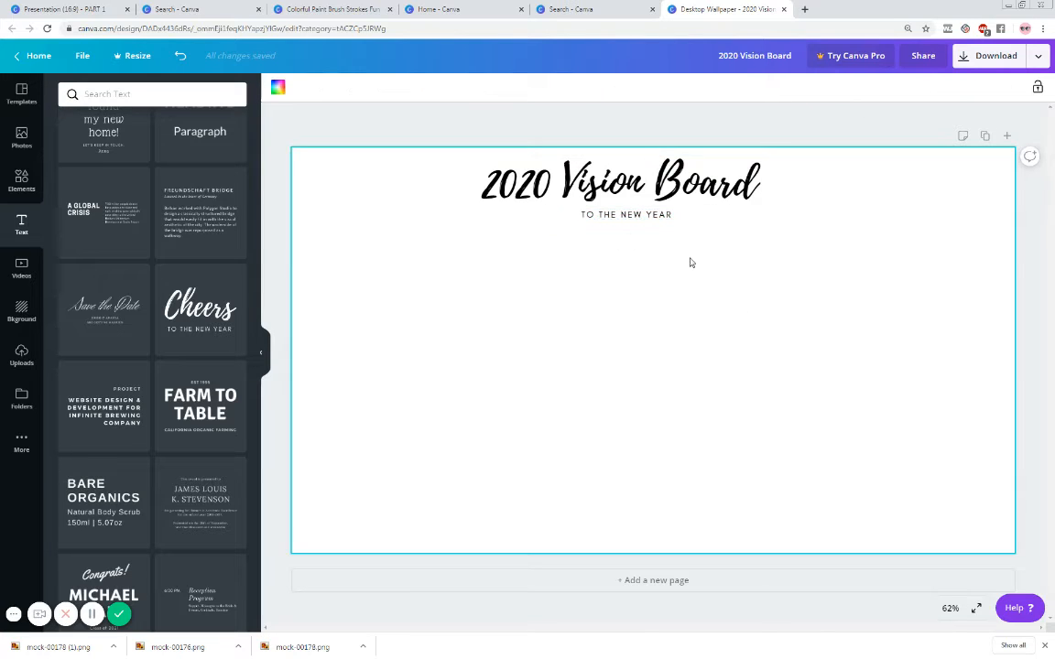
# Step: Replace the subtitle "TO THE NEW YEAR" under the title with "THIS IS MY YEAR!"
pyautogui.doubleClick(644, 216)
pyautogui.moveTo(581, 215); pyautogui.dragTo(680, 212)
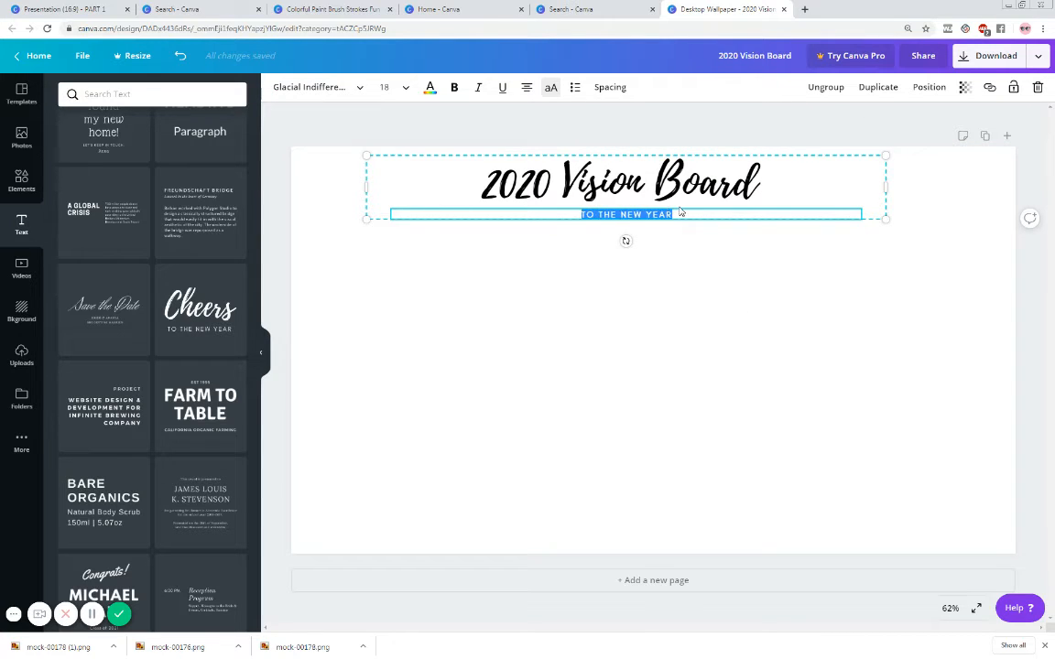
pyautogui.write('THIS IS M')
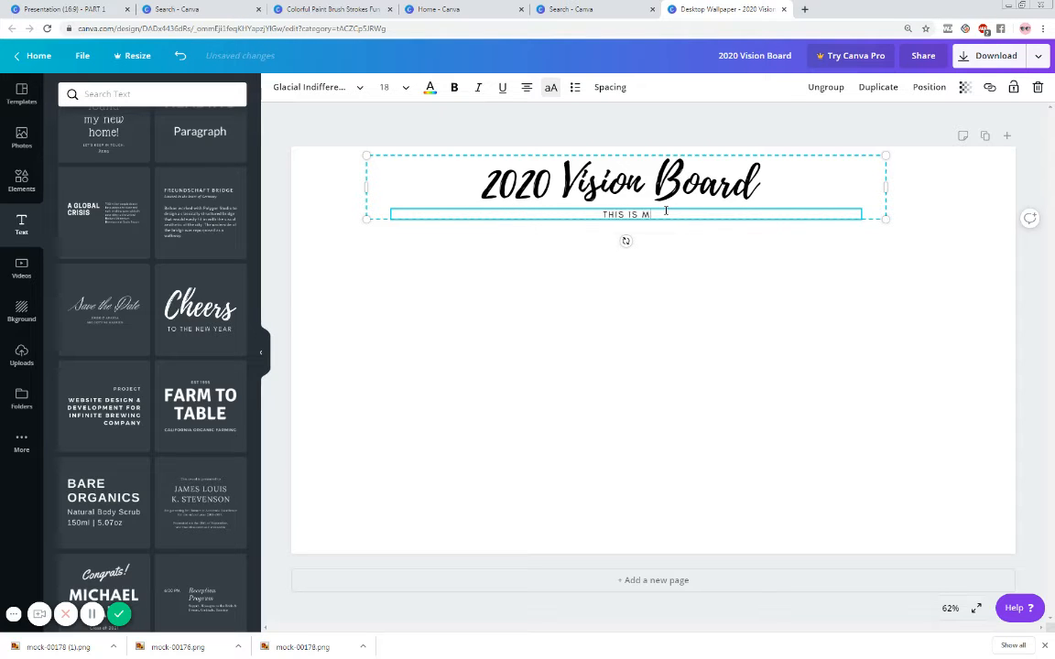
pyautogui.write('Y YEAR!')
pyautogui.click(724, 325)
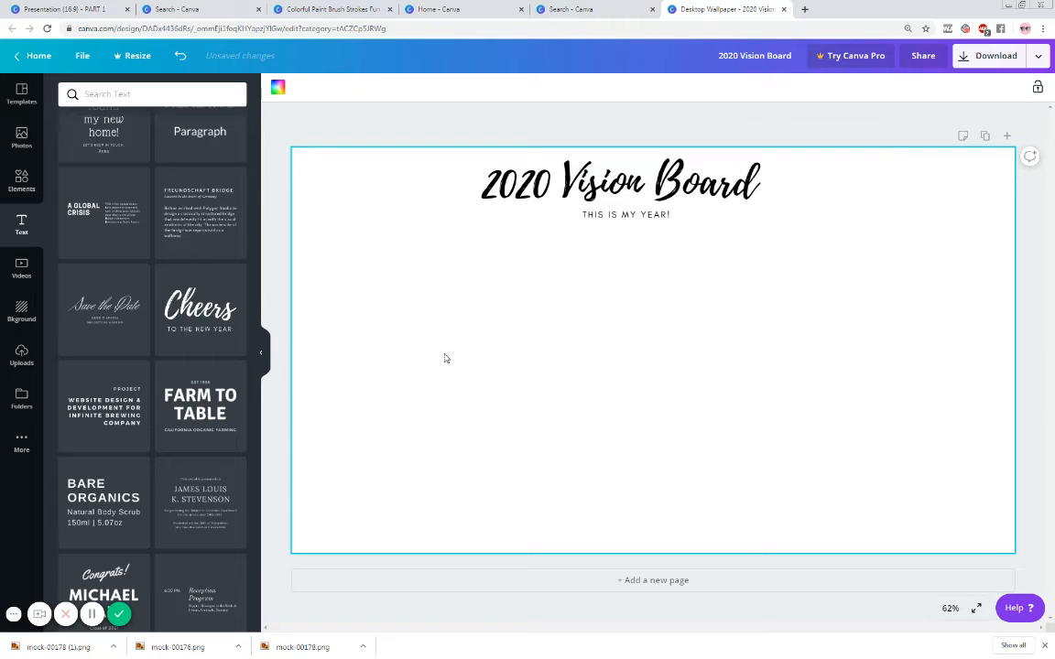
# Step: Nudge the title text group slightly to the right along the top of the wallpaper
pyautogui.click(622, 181)
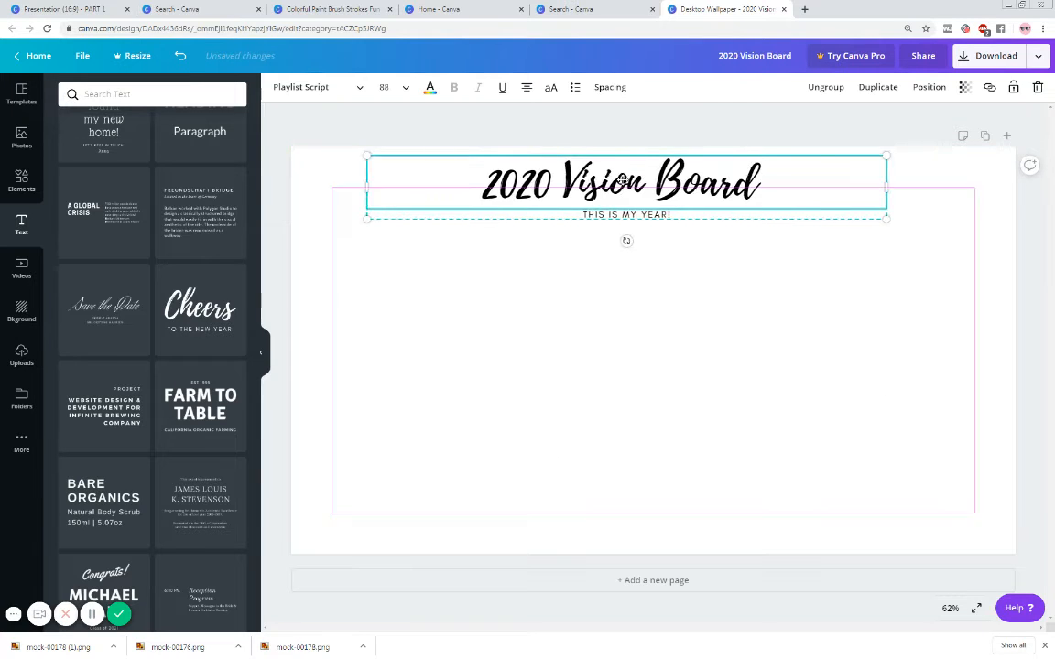
pyautogui.moveTo(622, 180); pyautogui.dragTo(628, 183)
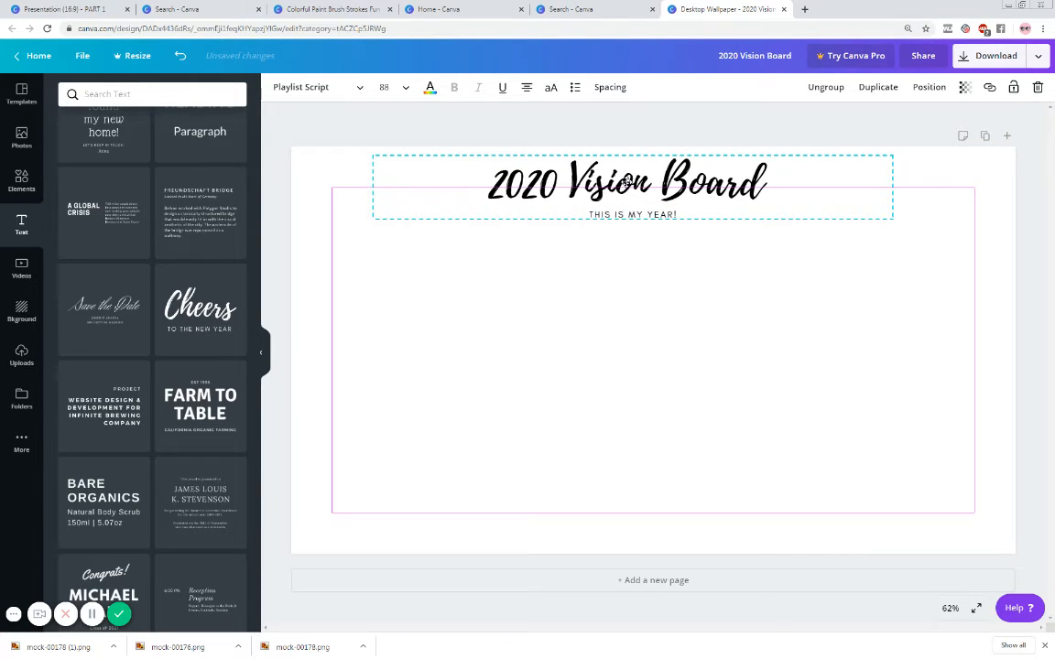
pyautogui.moveTo(626, 181); pyautogui.dragTo(627, 182)
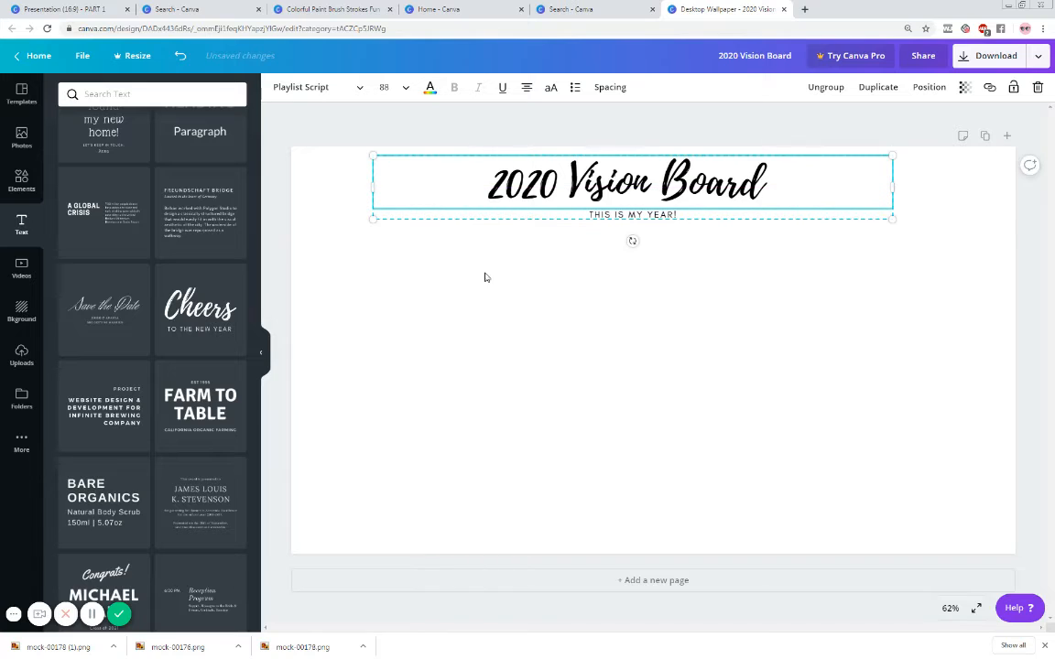
# Step: Browse the element categories, from grids, frames and stickers through the themed icon collections, for vision board graphics
pyautogui.click(20, 179)
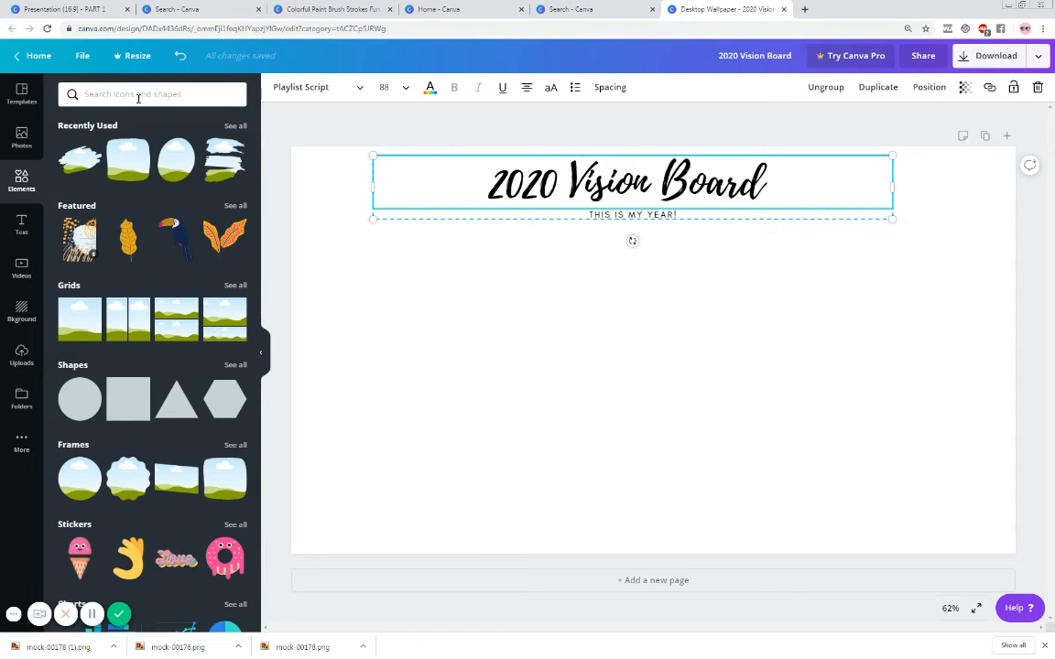
pyautogui.click(128, 95)
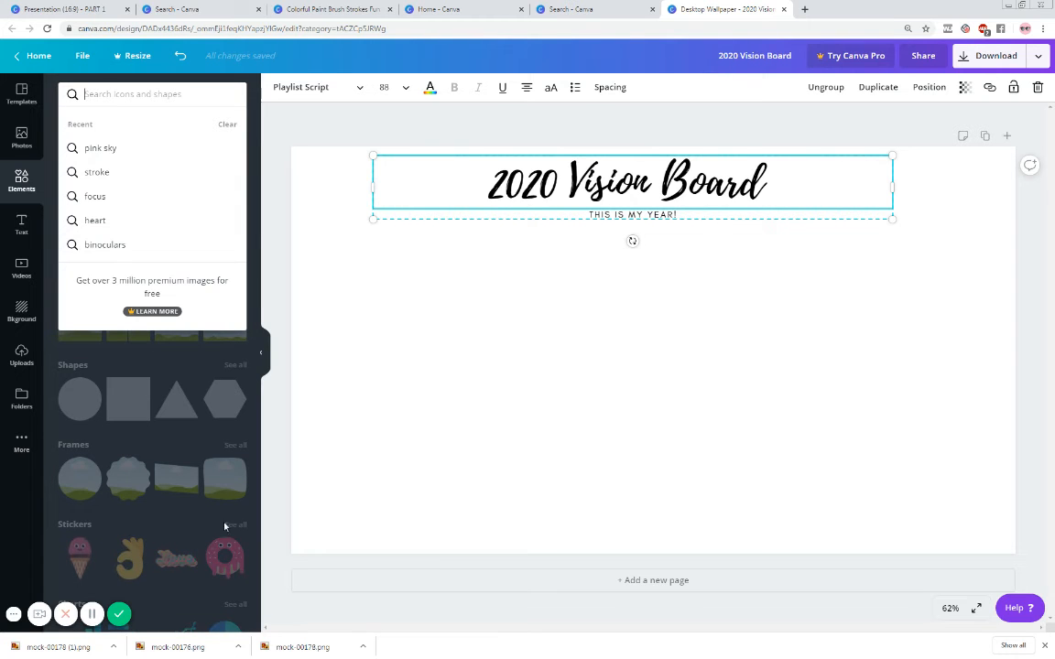
pyautogui.click(334, 499)
pyautogui.scroll(-3, 174, 477)
pyautogui.scroll(-5, 177, 502)
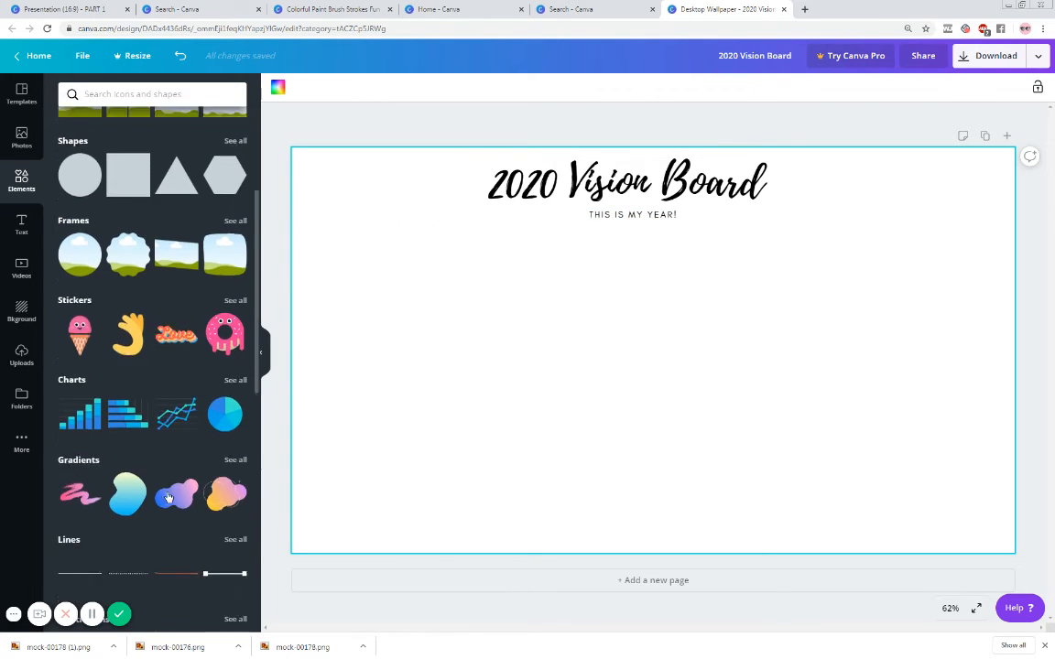
pyautogui.scroll(4, 170, 238)
pyautogui.scroll(4, 177, 253)
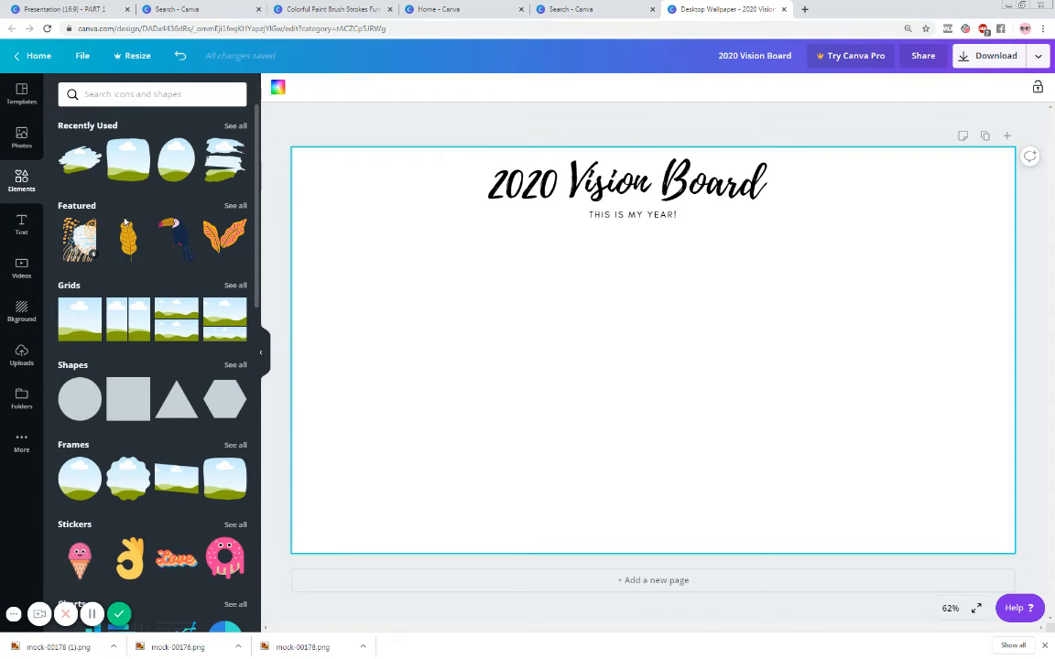
pyautogui.scroll(-2, 128, 226)
pyautogui.scroll(-3, 98, 238)
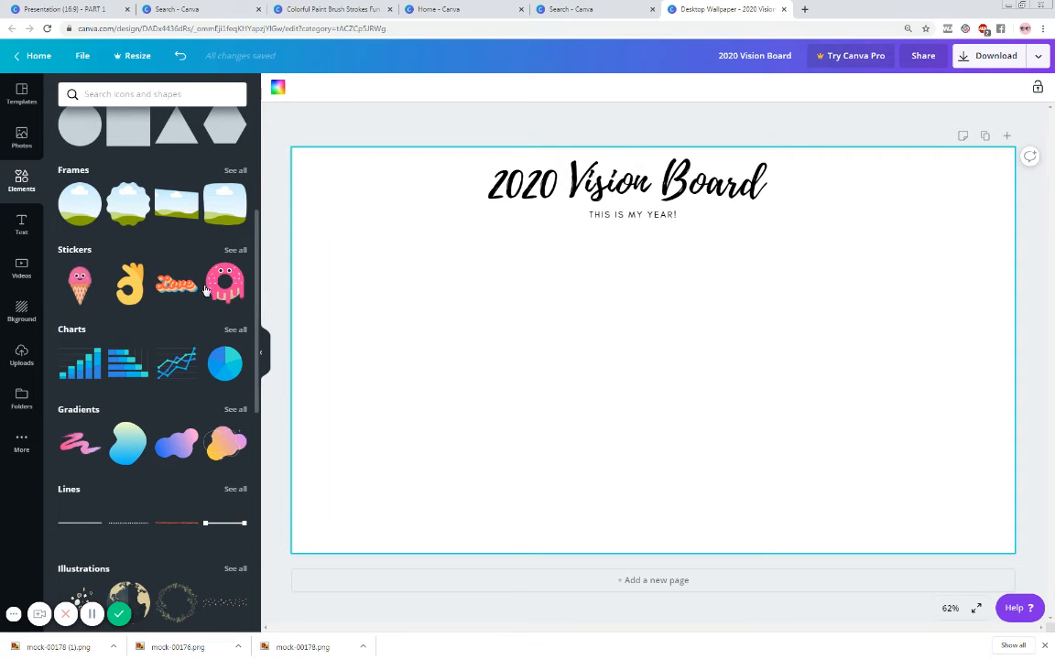
pyautogui.scroll(-1, 118, 288)
pyautogui.scroll(-5, 118, 288)
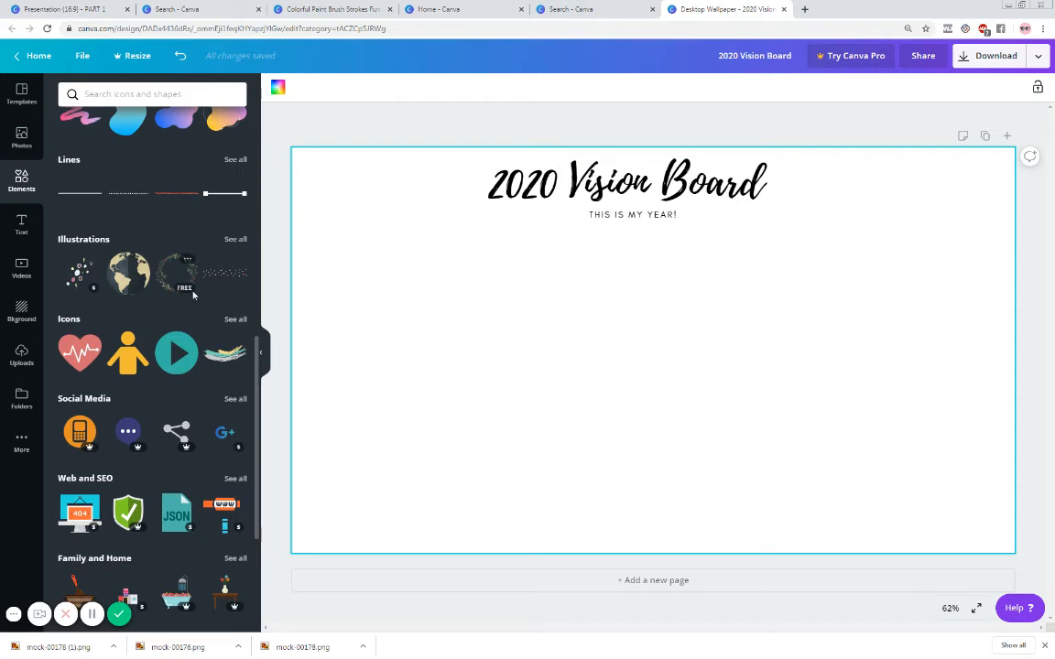
pyautogui.scroll(-2, 149, 397)
pyautogui.scroll(-4, 148, 397)
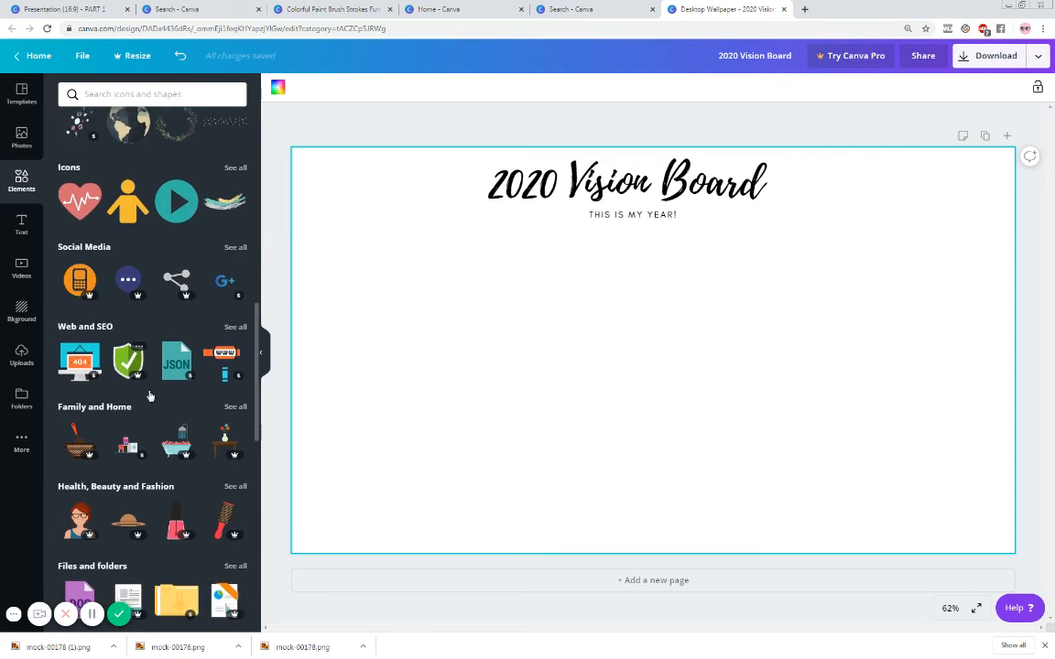
pyautogui.scroll(-2, 143, 401)
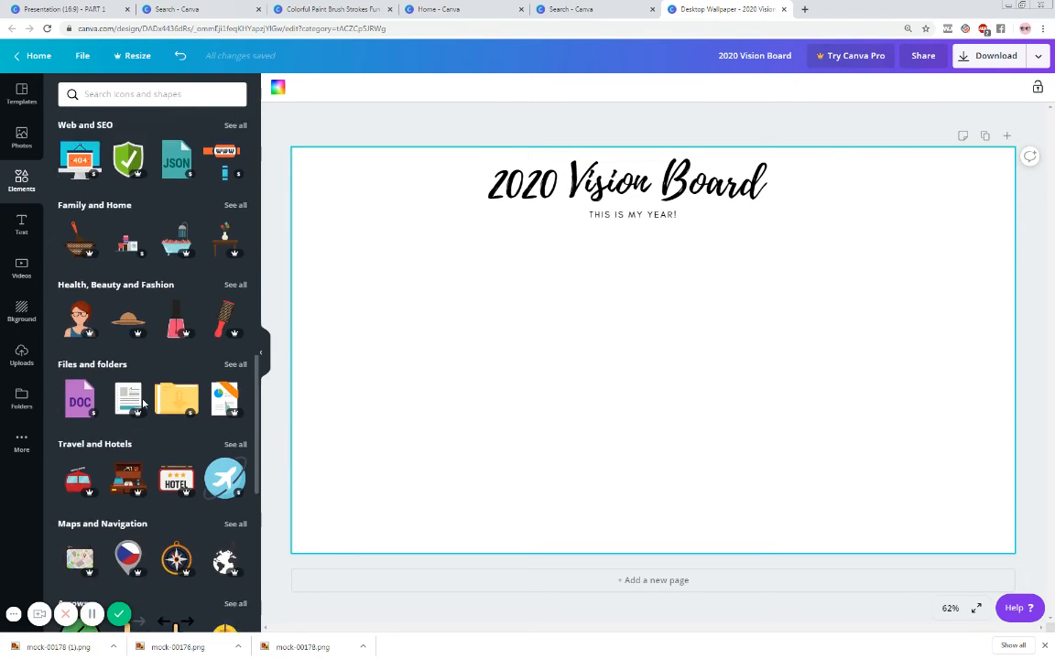
pyautogui.scroll(-5, 142, 455)
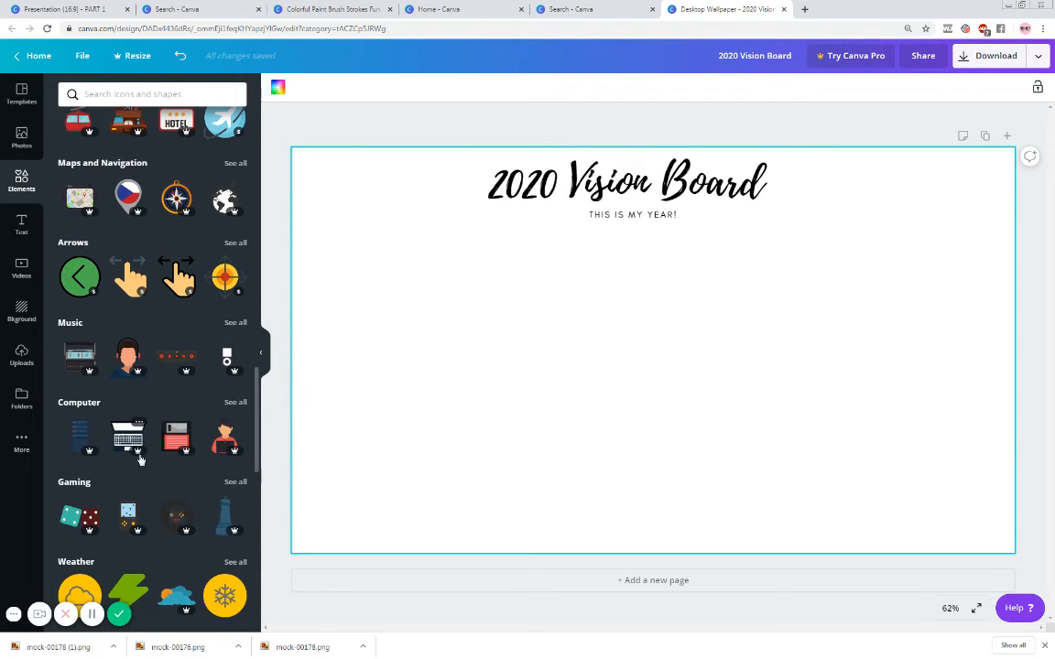
pyautogui.scroll(-5, 141, 458)
pyautogui.scroll(-8, 141, 460)
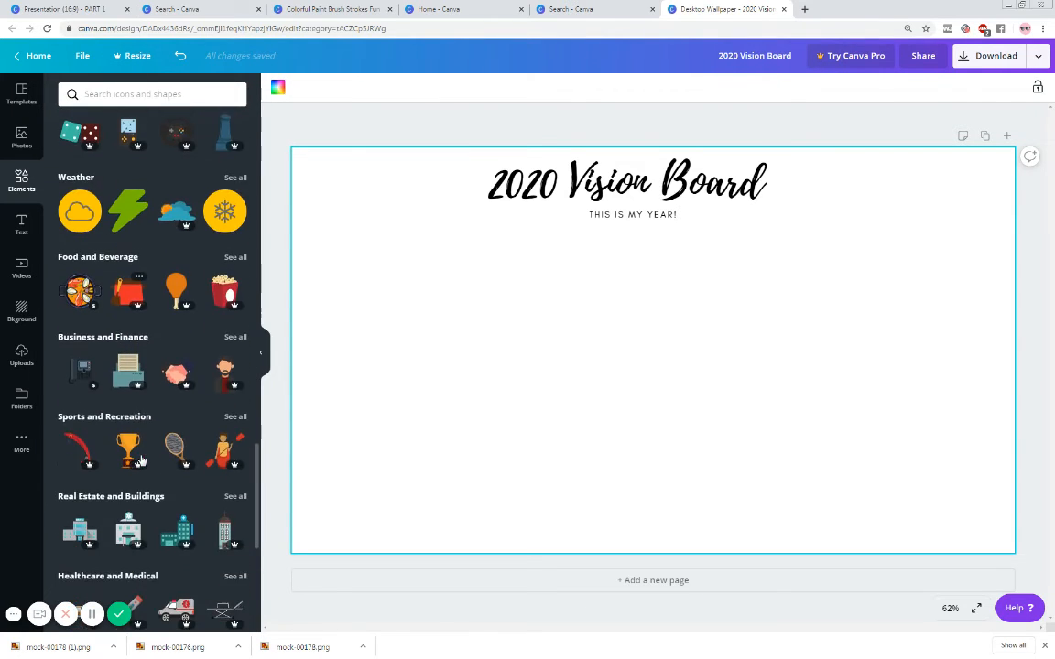
pyautogui.scroll(-6, 141, 460)
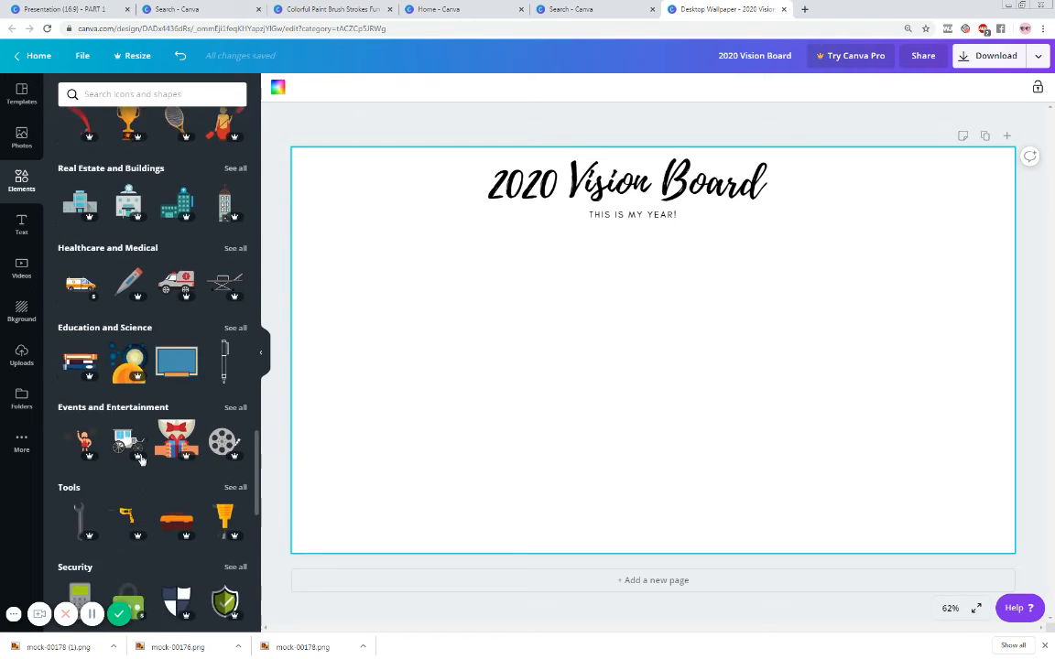
pyautogui.scroll(-6, 142, 460)
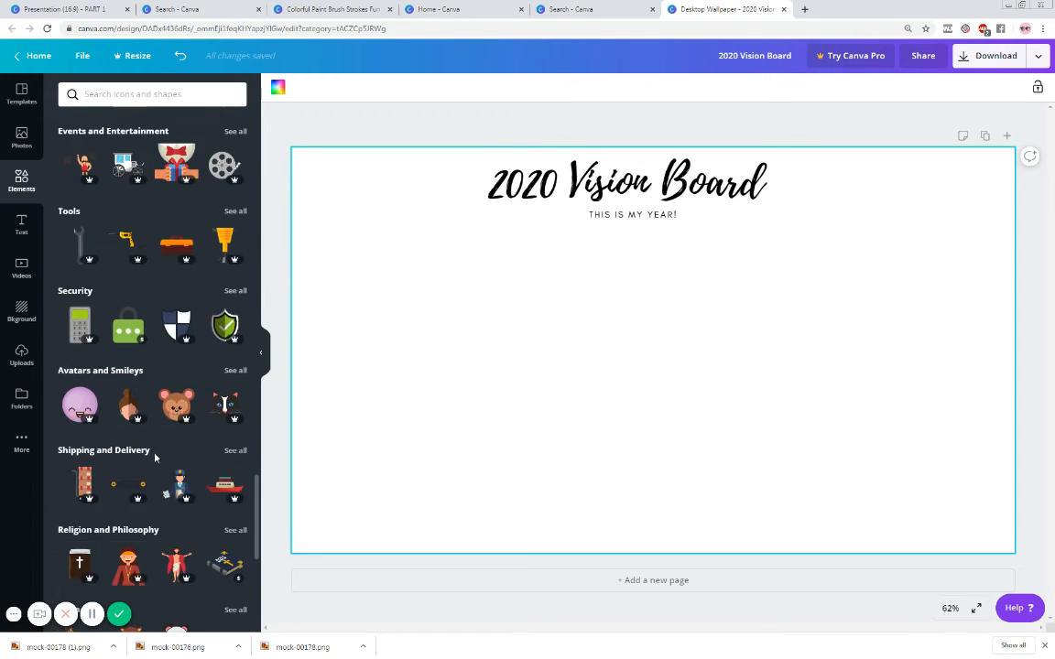
pyautogui.scroll(-6, 157, 460)
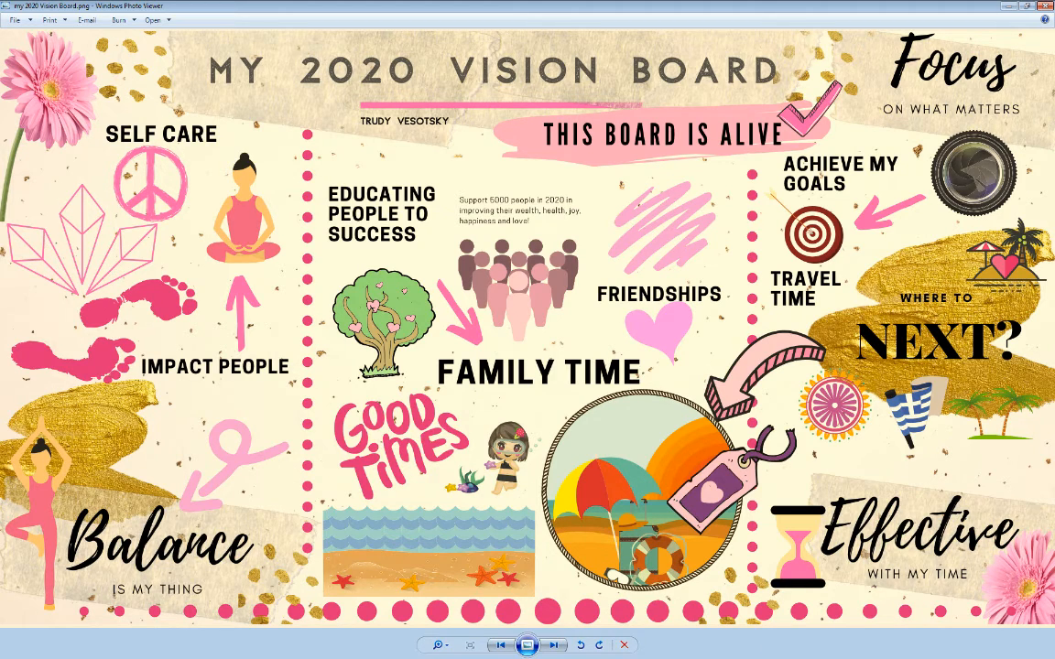
# Step: Leave the finished "my 2020 Vision Board" example image and return to the wallpaper design in Canva
pyautogui.hotkey('alt', 'Tab')
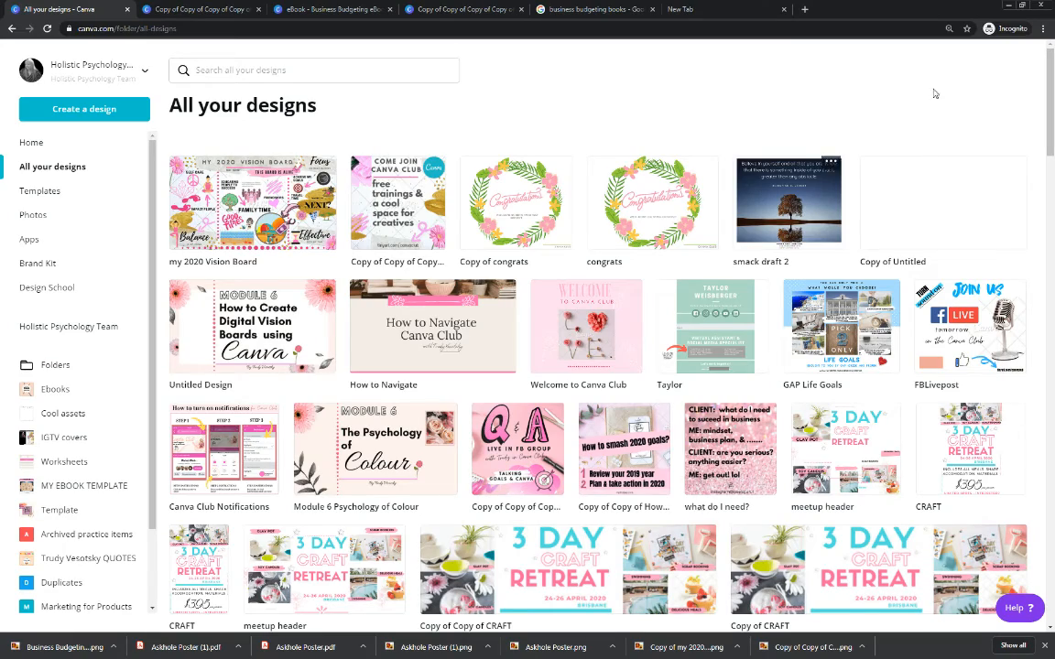
pyautogui.click(1006, 8)
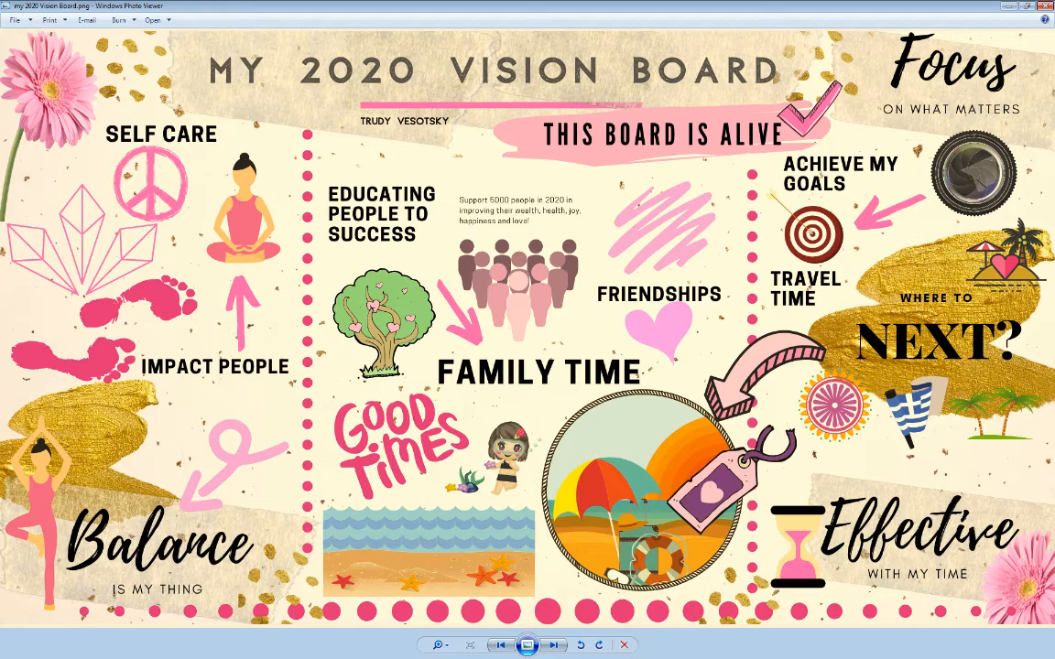
pyautogui.hotkey('alt', 'Tab')
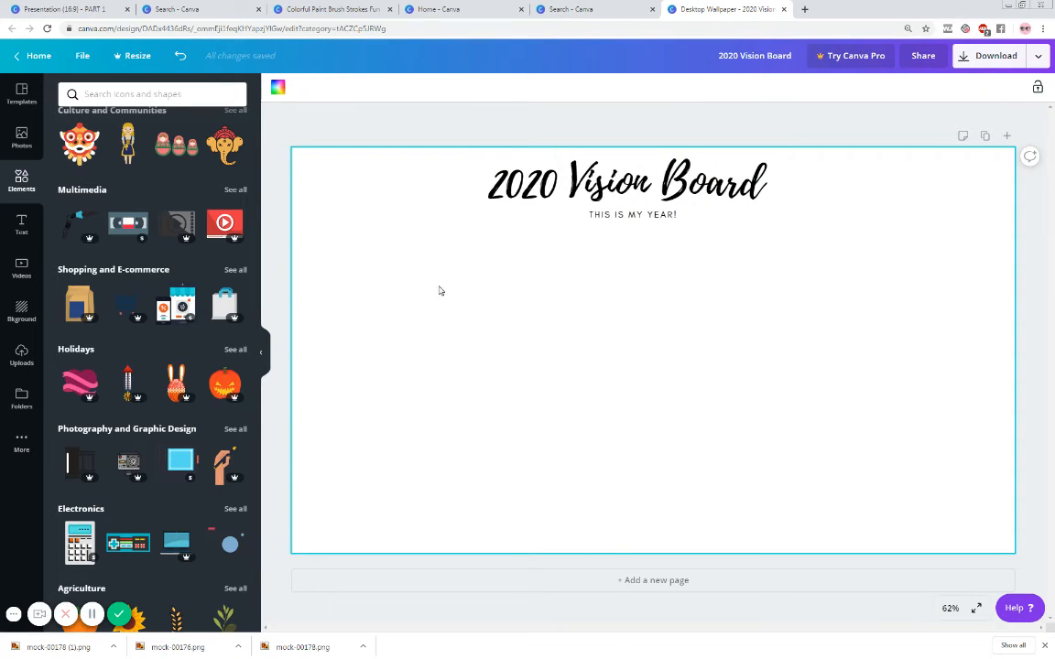
# Step: Show all Gradients elements and place the pink-orange blob with dots and a plus sign at the wallpaper's upper left
pyautogui.scroll(10, 133, 218)
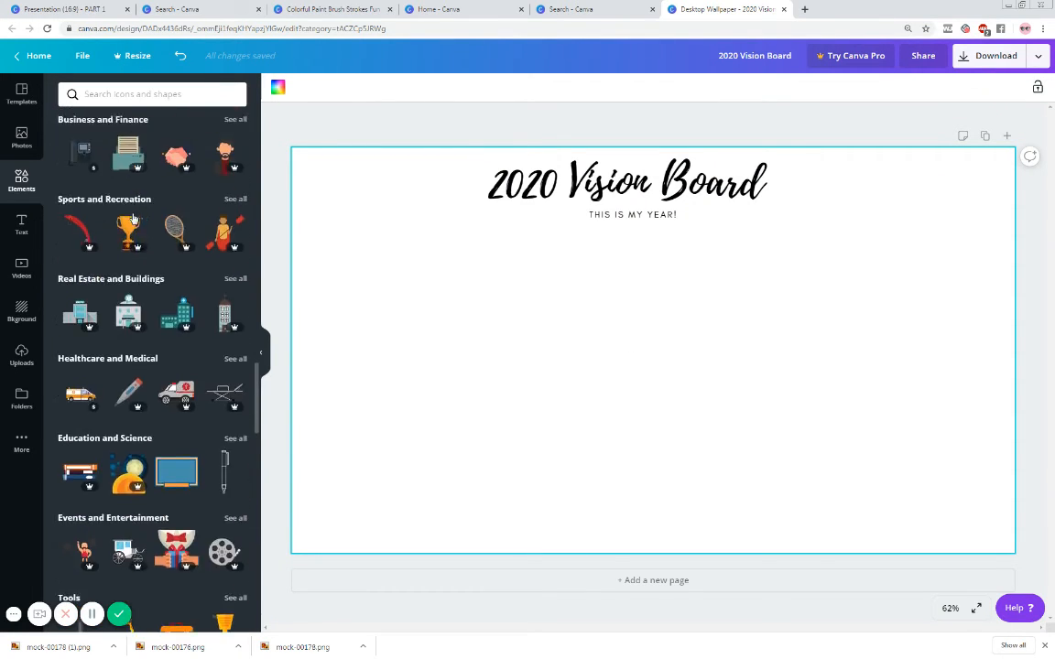
pyautogui.scroll(10, 133, 218)
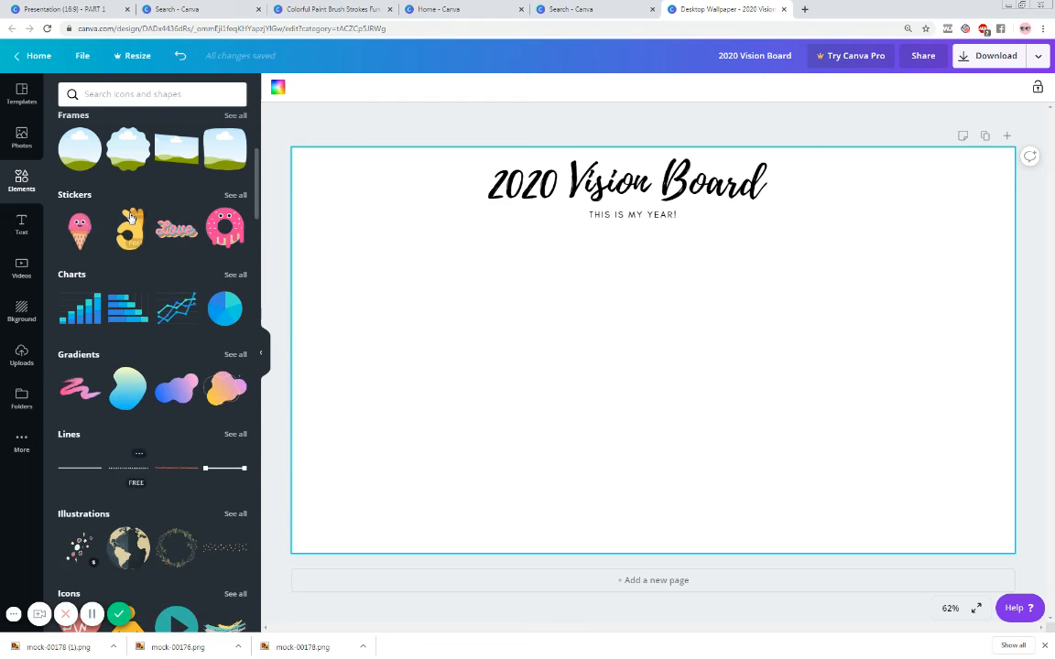
pyautogui.click(236, 356)
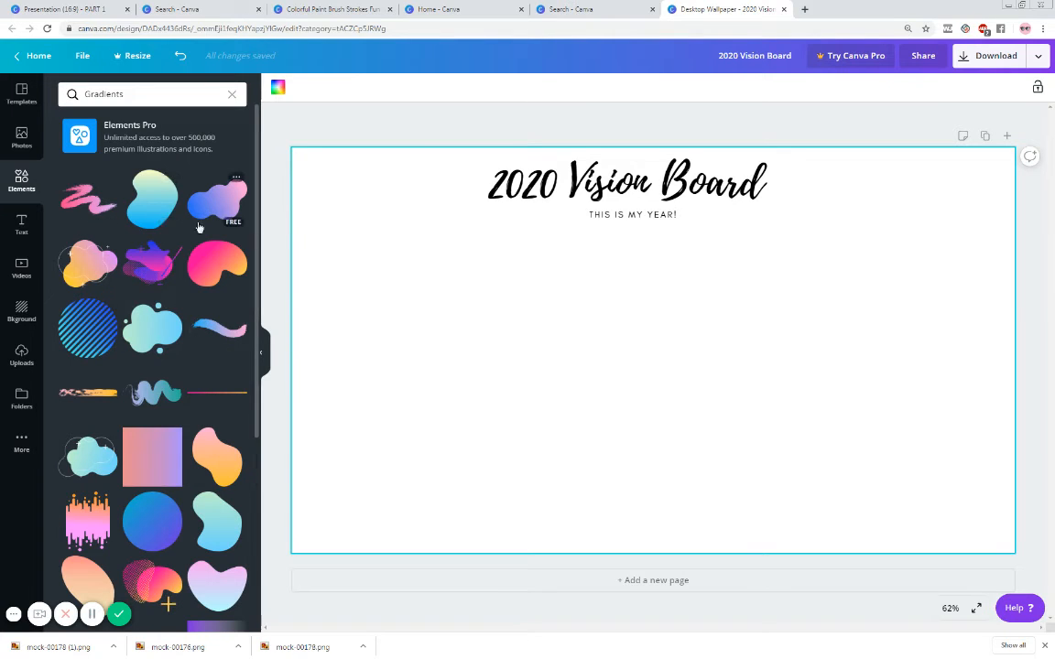
pyautogui.scroll(-3, 92, 485)
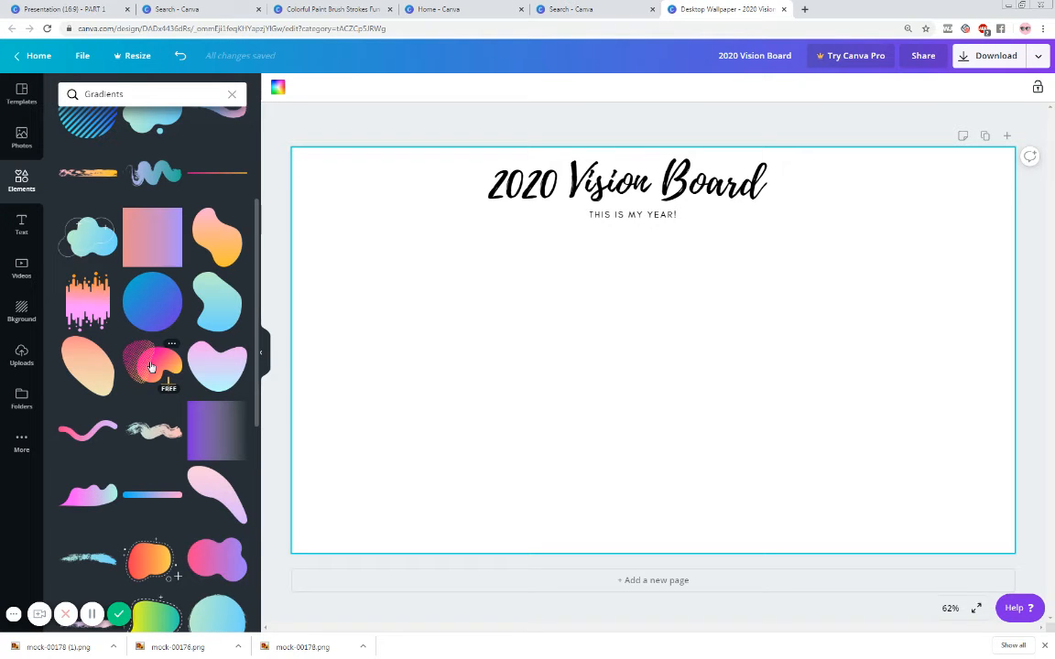
pyautogui.click(151, 367)
pyautogui.moveTo(647, 384); pyautogui.dragTo(397, 313)
# Step: Add the pink-orange gradient ring, duplicate it and move the copy to the wallpaper's lower right
pyautogui.scroll(-4, 142, 438)
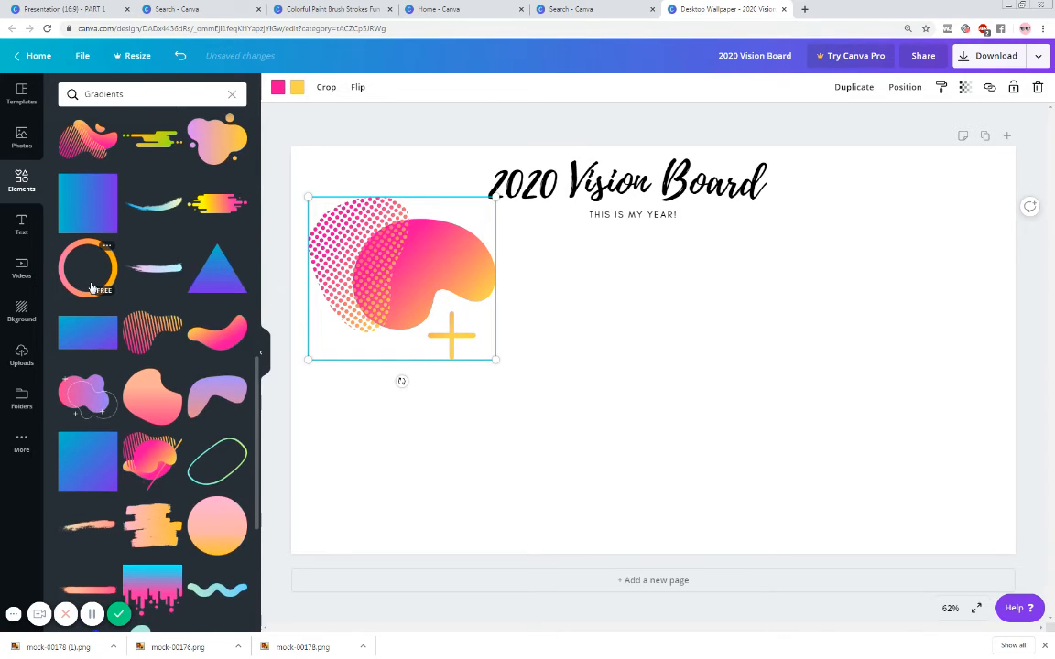
pyautogui.click(89, 288)
pyautogui.hotkey('ctrl', 'd')
pyautogui.moveTo(667, 395); pyautogui.dragTo(920, 486)
# Step: Add the blue-to-pink gradient cloud shape with white outline and place it at the wallpaper's lower left
pyautogui.scroll(-4, 156, 444)
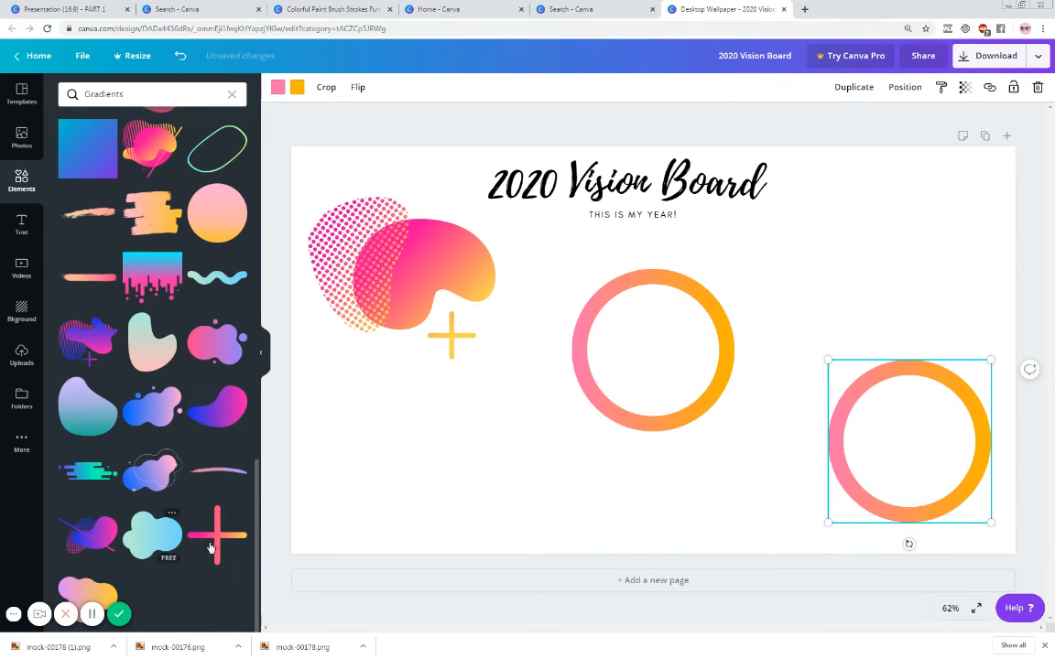
pyautogui.click(156, 483)
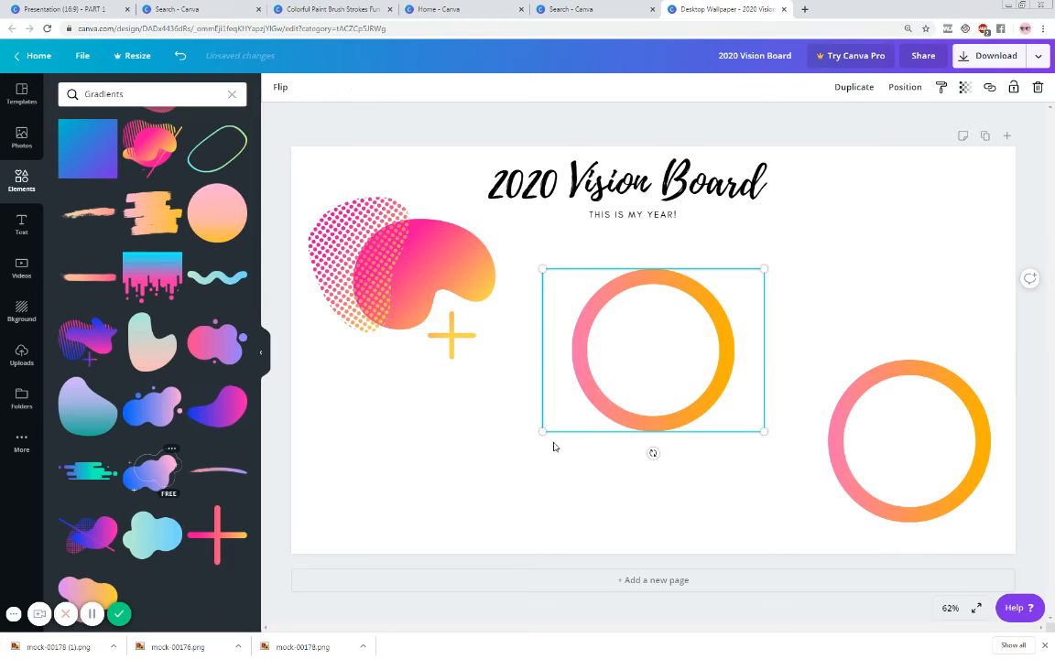
pyautogui.moveTo(675, 389); pyautogui.dragTo(472, 496)
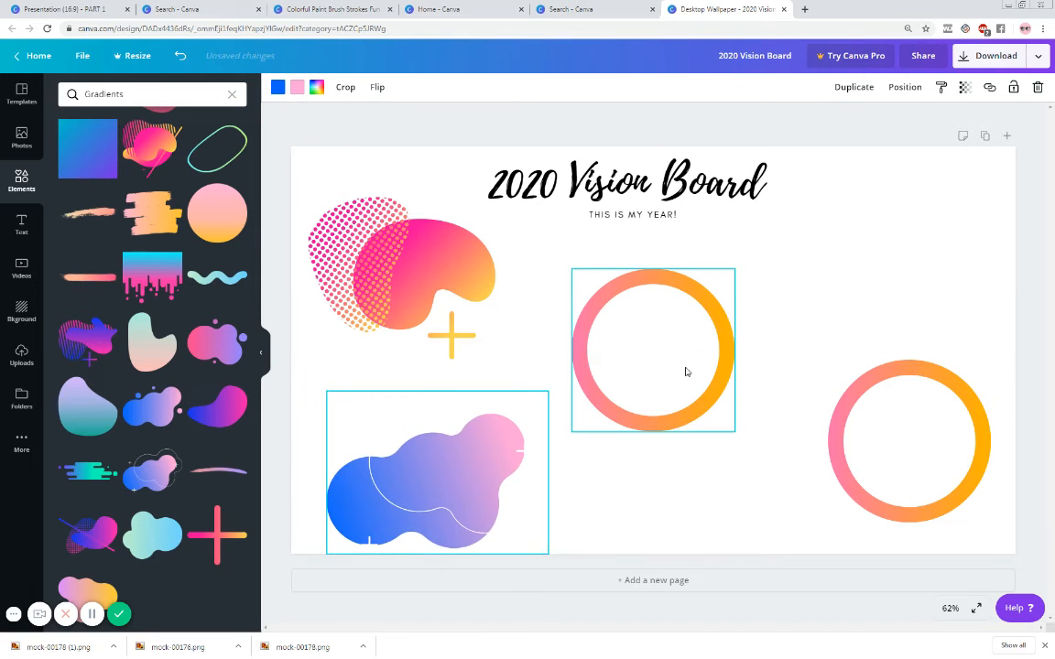
# Step: Fine-tune the layout by shifting the middle ring up, the dotted blob into the upper-left corner and the other ring toward the lower-right corner
pyautogui.moveTo(685, 370); pyautogui.dragTo(676, 344)
pyautogui.moveTo(430, 275); pyautogui.dragTo(401, 227)
pyautogui.moveTo(914, 408); pyautogui.dragTo(924, 424)
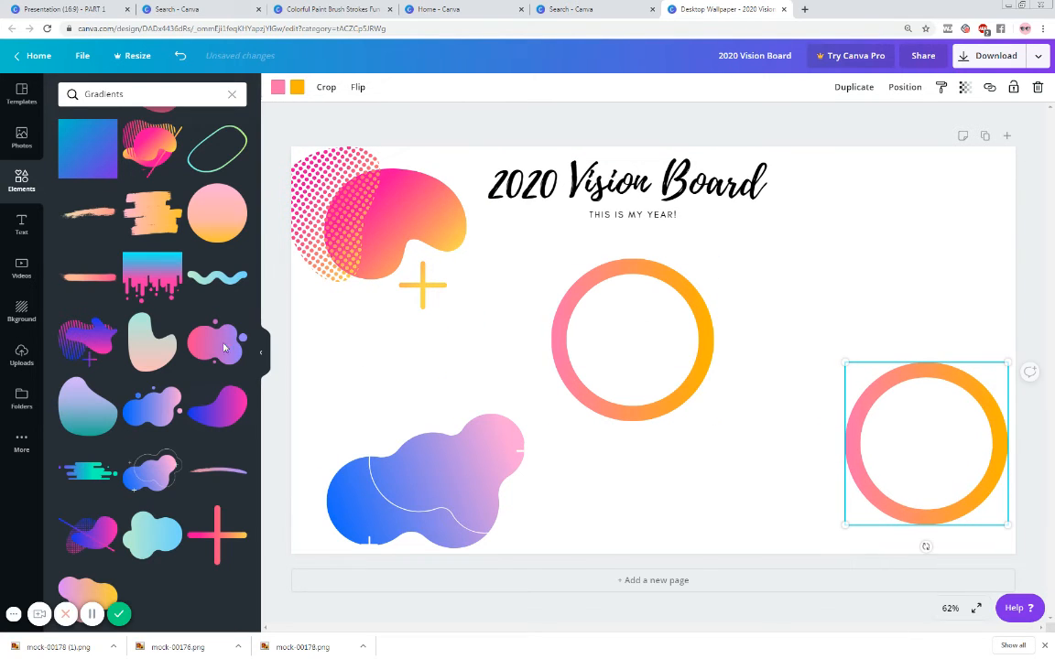
# Step: Search the elements for "arrows" and look through the available arrow graphics
pyautogui.scroll(3, 152, 302)
pyautogui.click(63, 90)
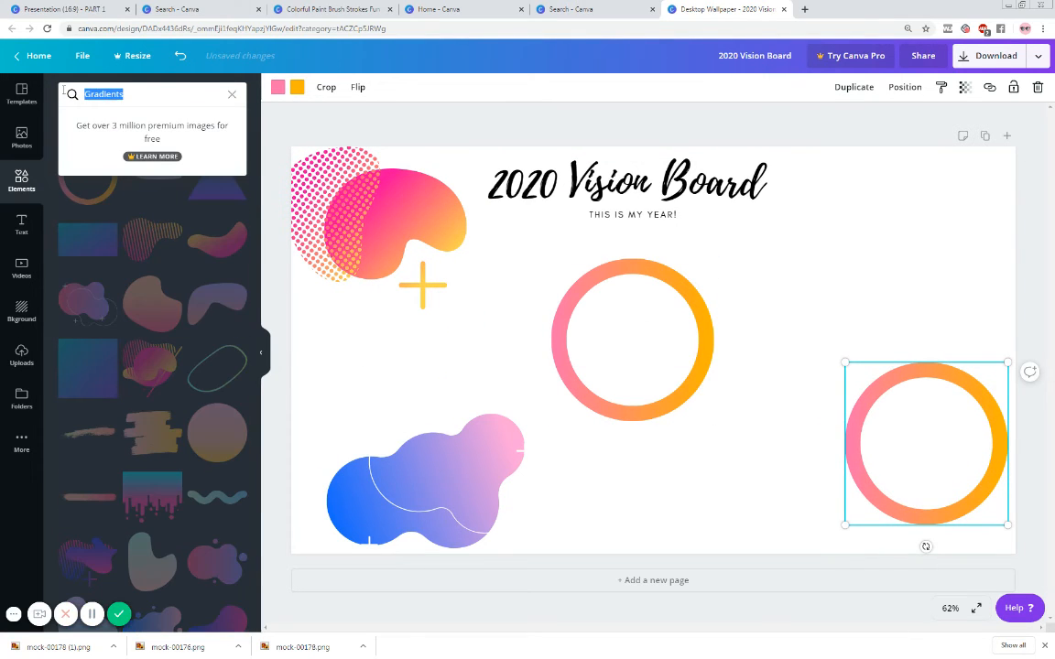
pyautogui.write('arrows')
pyautogui.press('Return')
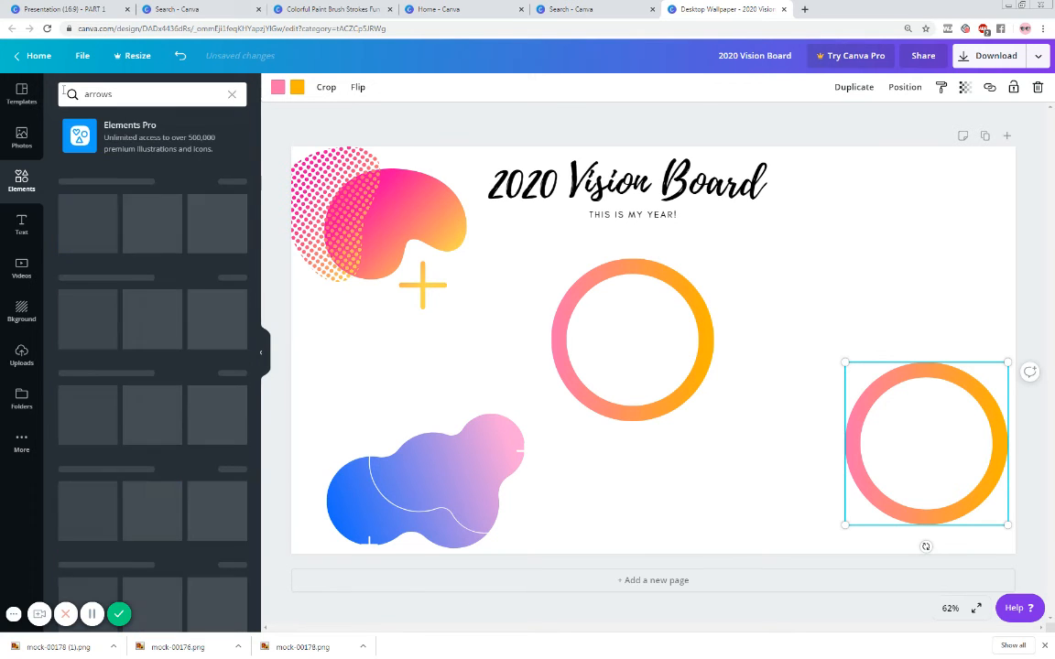
pyautogui.scroll(-5, 136, 347)
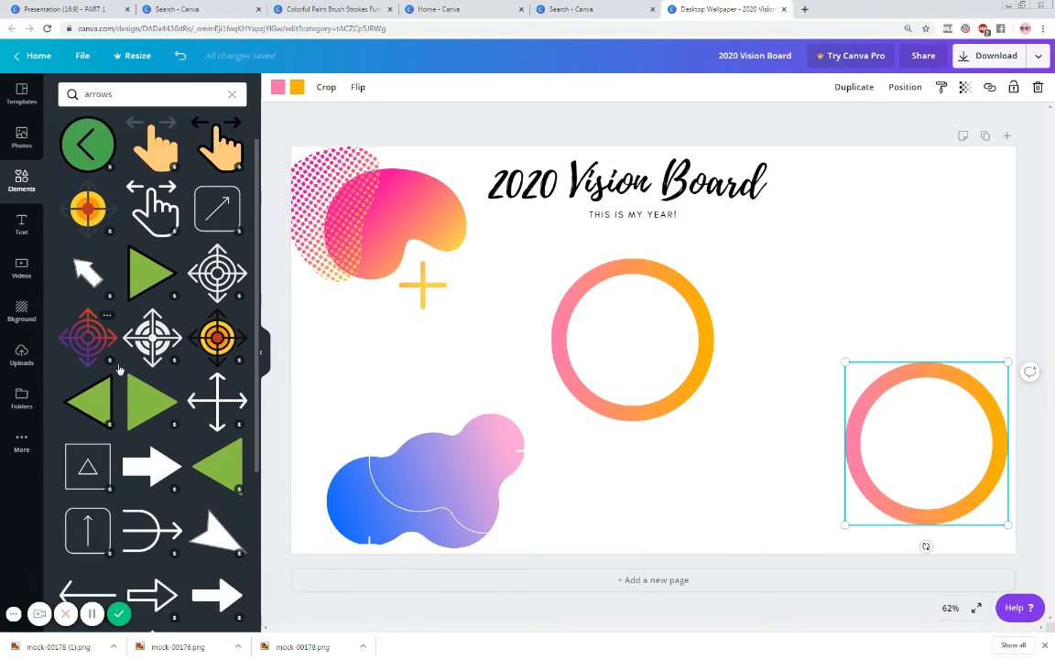
pyautogui.scroll(-3, 115, 373)
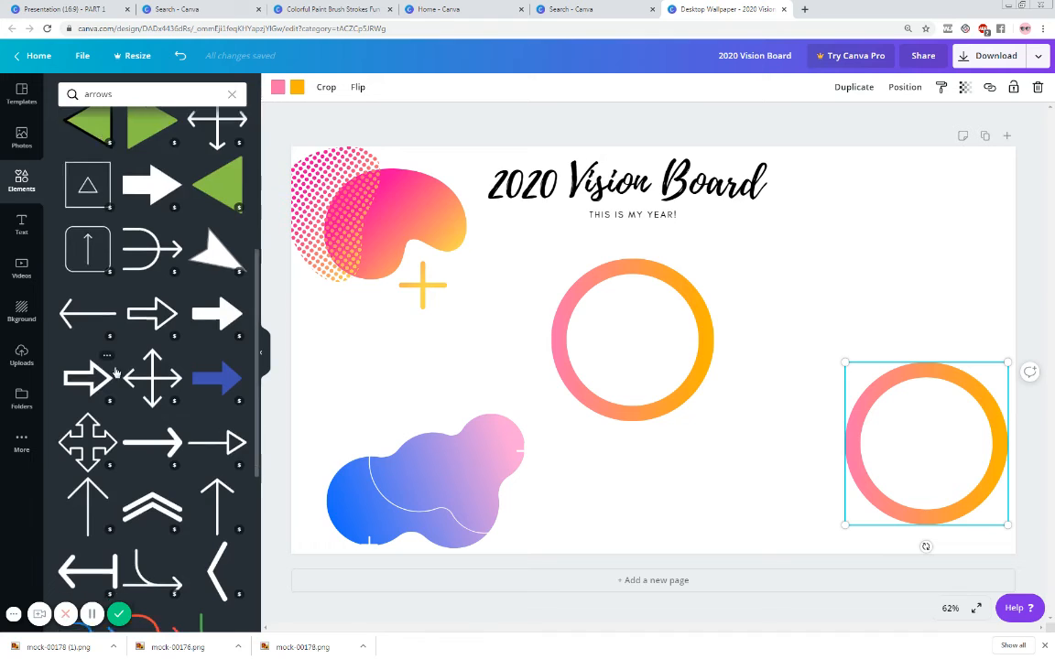
# Step: Search the elements for "free arrows" and add the pink diagonal feathered arrow to the wallpaper
pyautogui.click(85, 95)
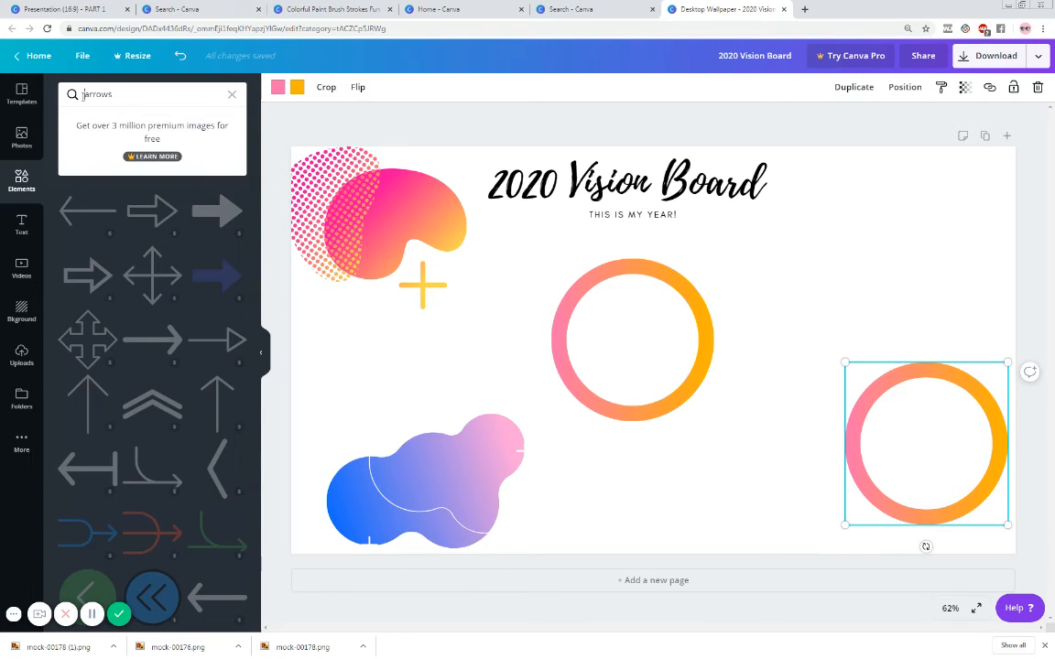
pyautogui.press('Return')
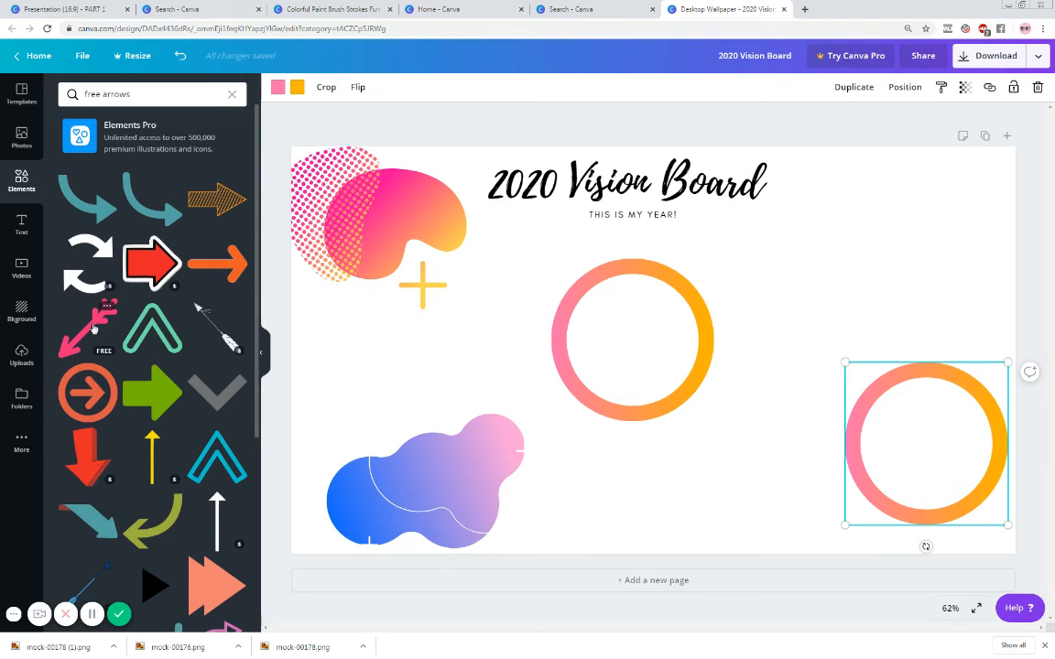
pyautogui.scroll(-2, 134, 336)
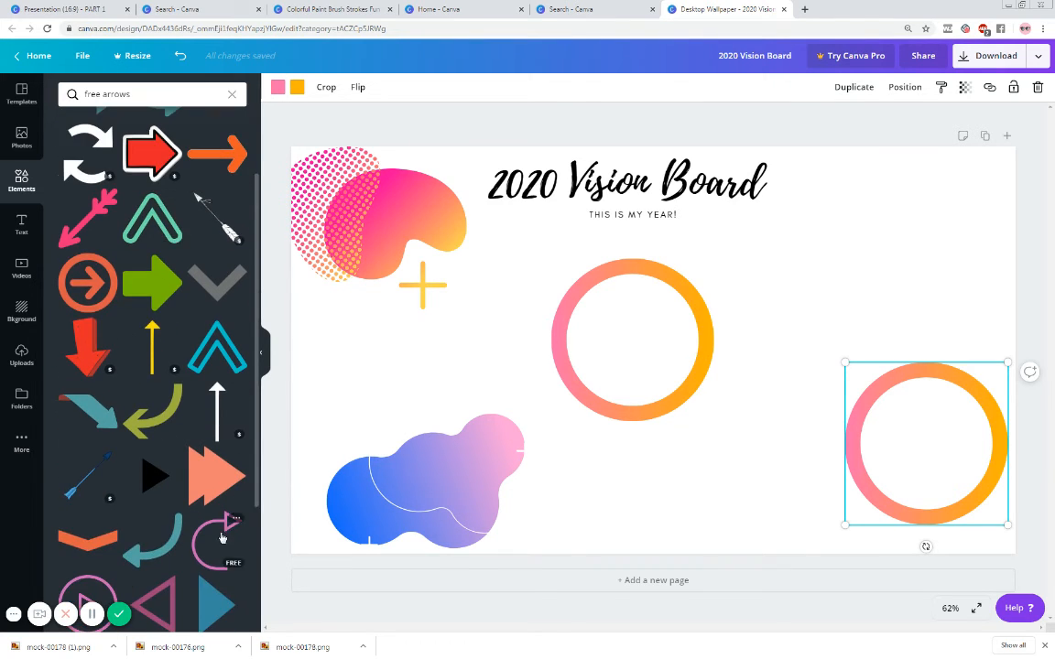
pyautogui.scroll(-6, 221, 539)
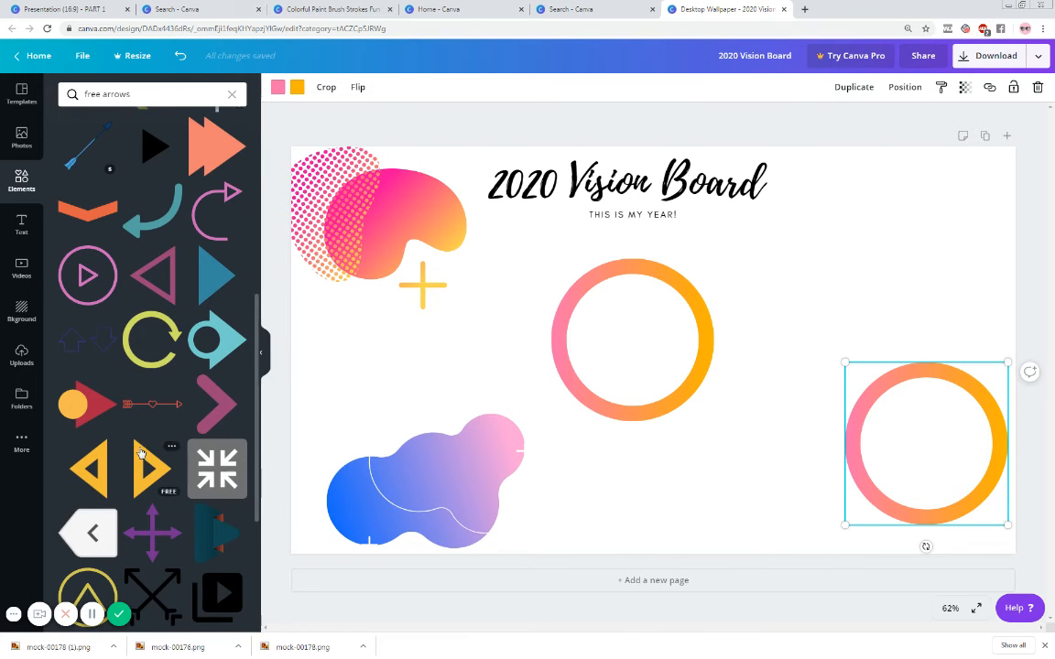
pyautogui.scroll(8, 142, 454)
pyautogui.click(92, 330)
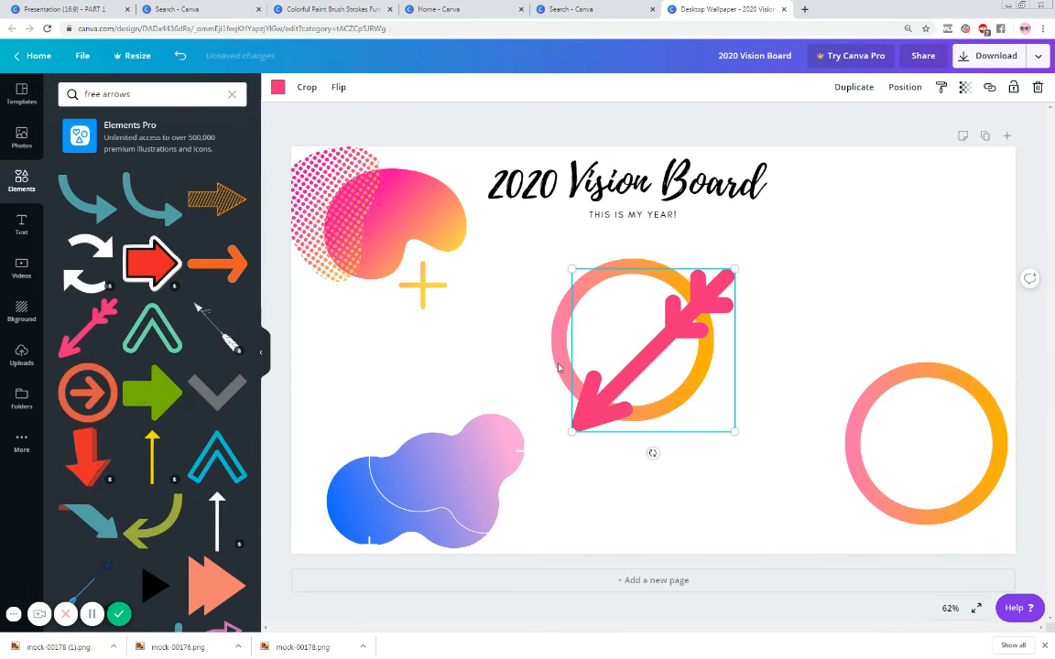
# Step: Shrink and duplicate the pink arrow, aiming one each at the blob, cloud shape and lower-right ring, and nudge the middle ring right
pyautogui.moveTo(732, 271); pyautogui.dragTo(627, 376)
pyautogui.moveTo(592, 417); pyautogui.dragTo(515, 281)
pyautogui.click(835, 87)
pyautogui.moveTo(511, 335); pyautogui.dragTo(436, 295)
pyautogui.moveTo(521, 296); pyautogui.dragTo(828, 373)
pyautogui.moveTo(691, 376); pyautogui.dragTo(706, 376)
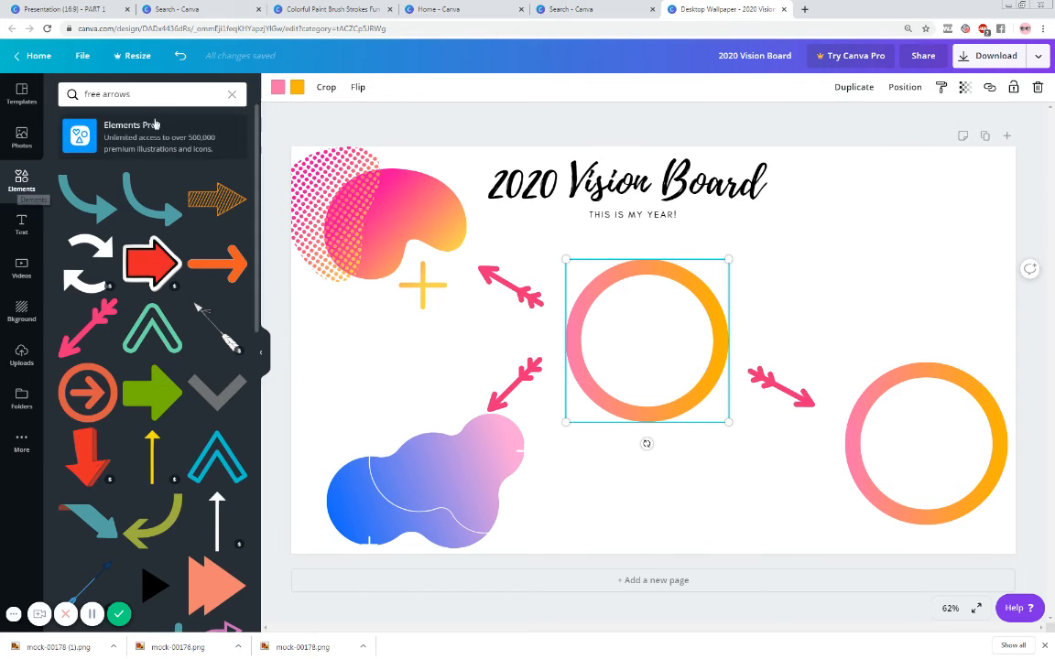
# Step: Search the elements for "free beach" and add the red lifebuoy graphic to the wallpaper
pyautogui.click(233, 97)
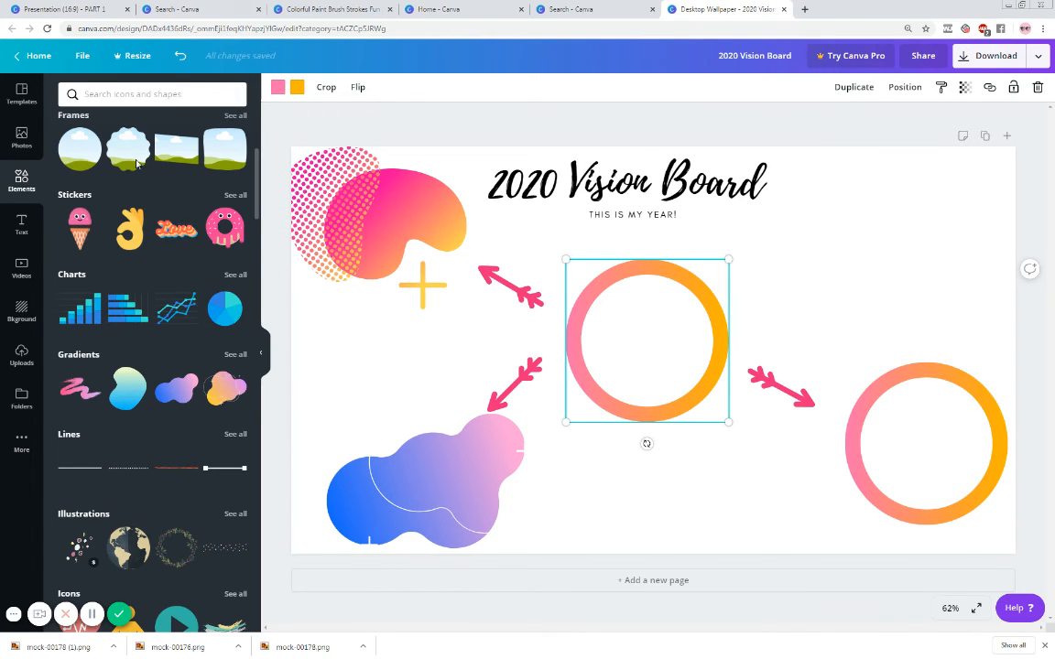
pyautogui.write('free beach')
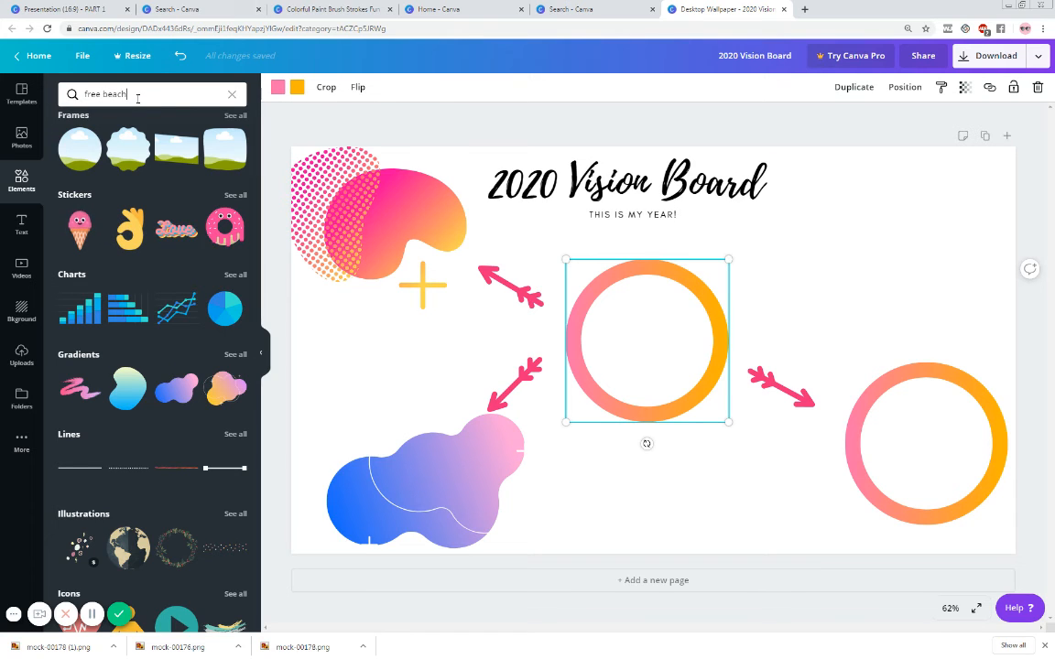
pyautogui.press('Return')
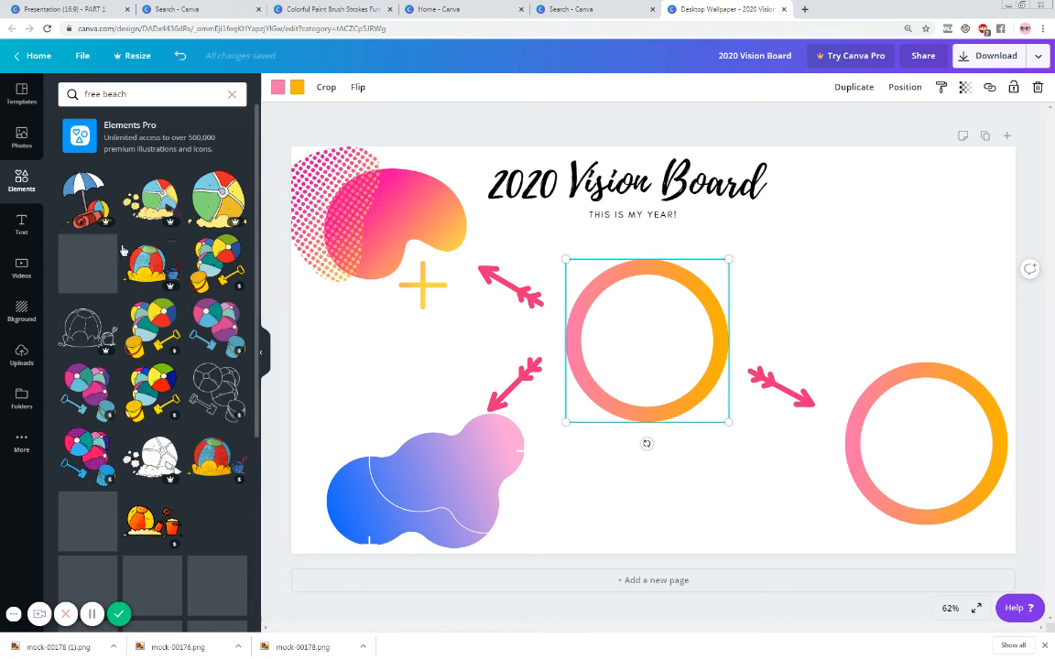
pyautogui.scroll(-3, 59, 437)
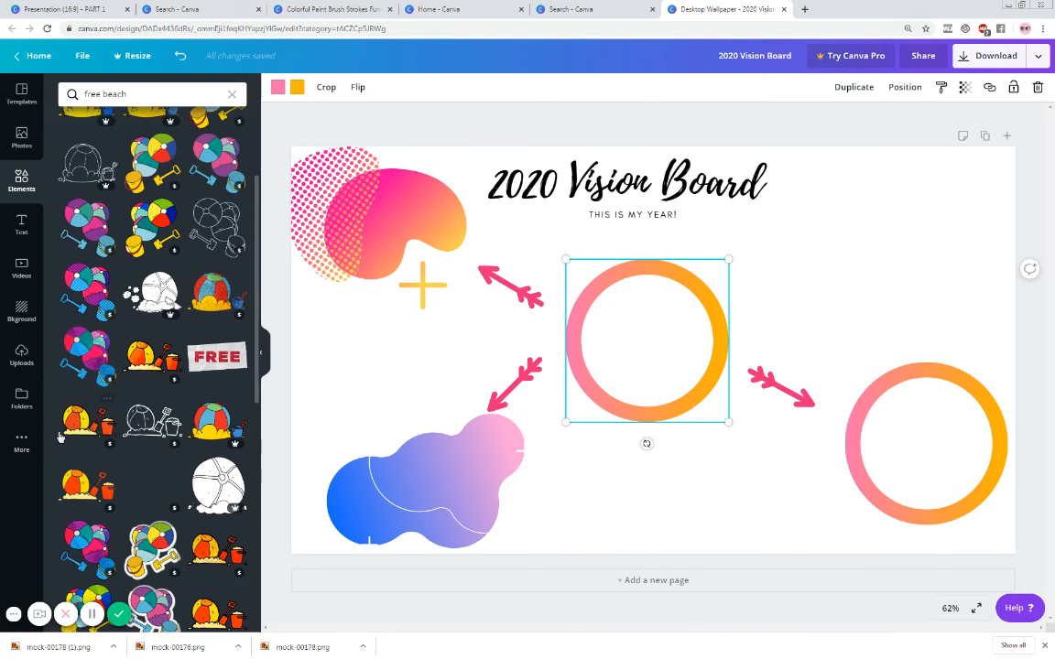
pyautogui.scroll(-4, 83, 442)
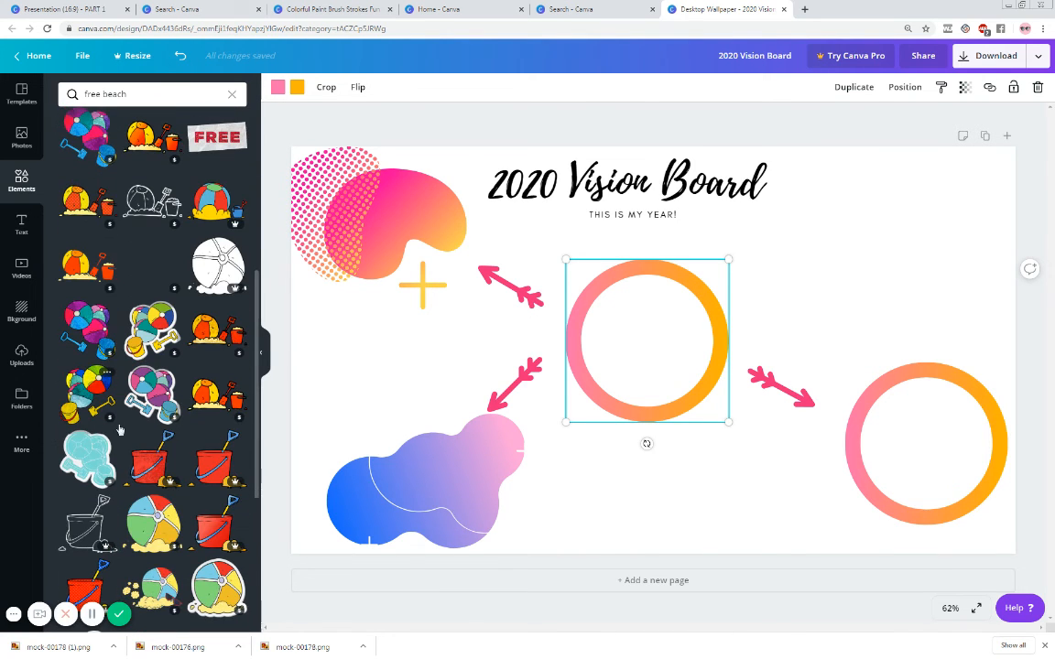
pyautogui.scroll(-4, 167, 401)
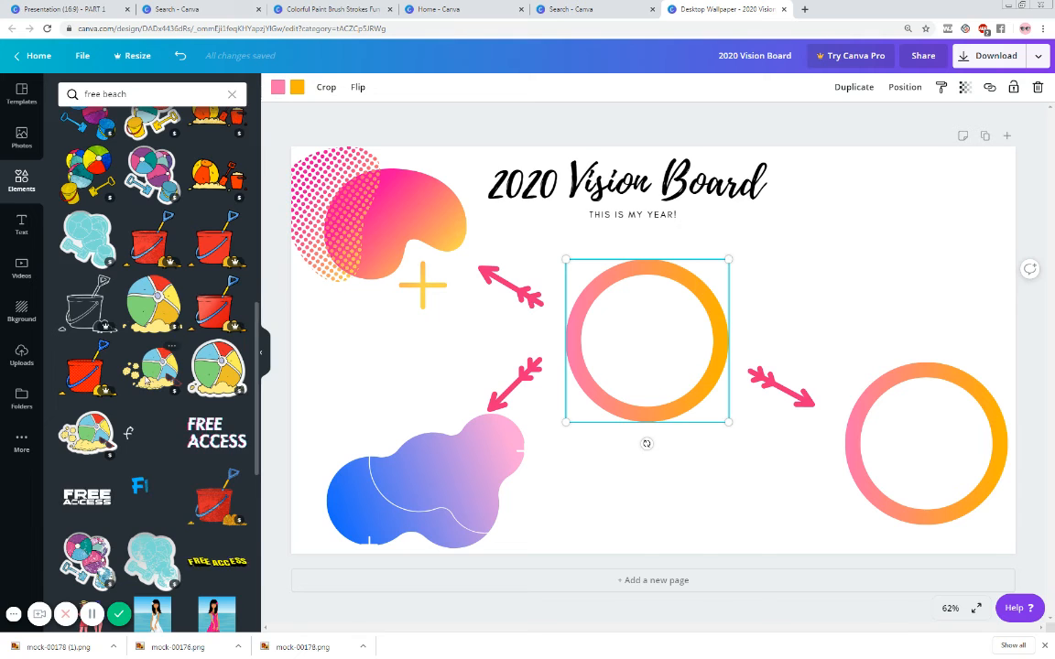
pyautogui.scroll(-3, 151, 390)
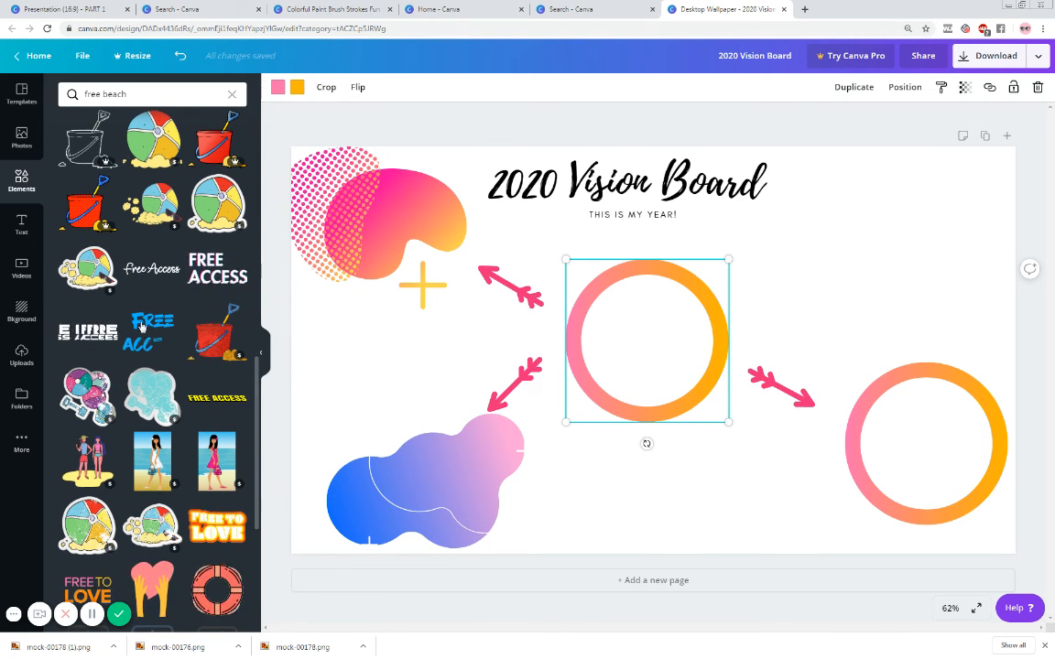
pyautogui.scroll(-3, 183, 394)
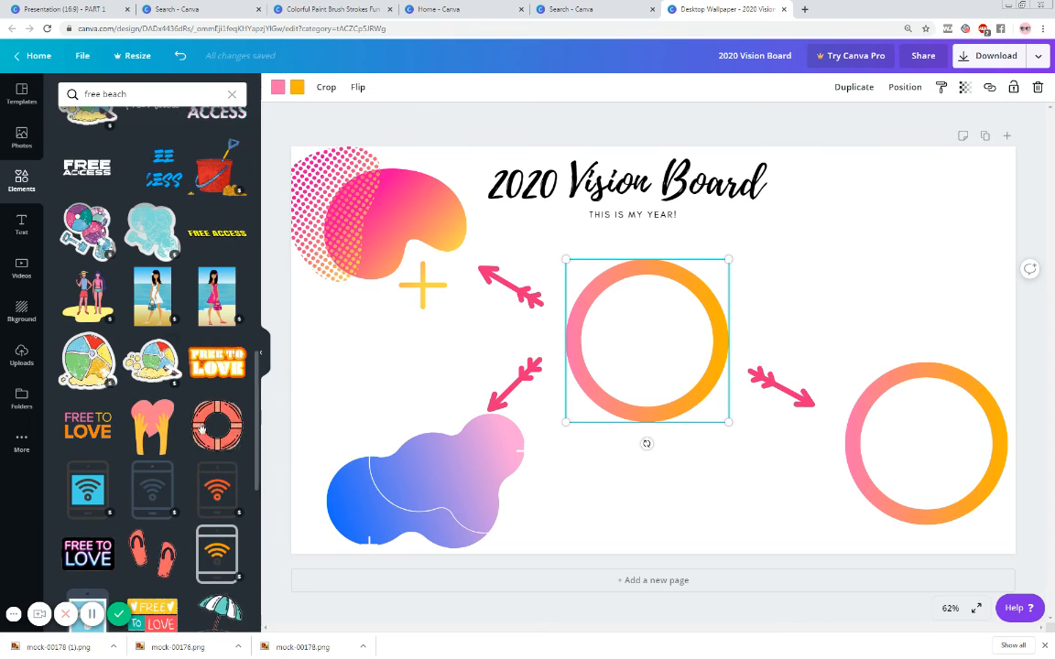
pyautogui.click(201, 427)
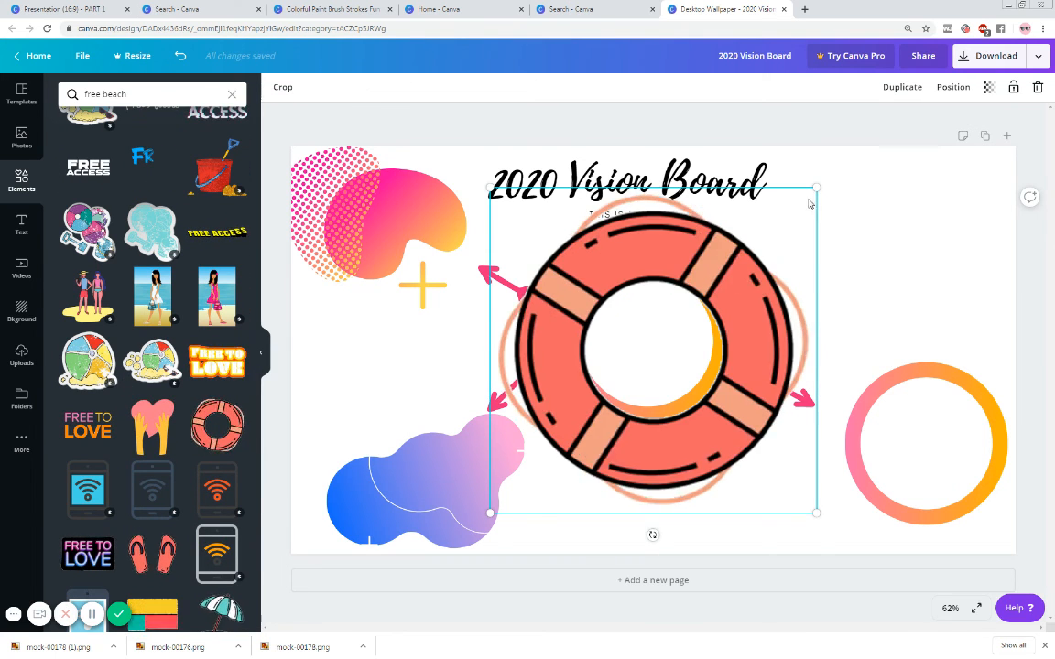
# Step: Resize the lifebuoy to fit centred inside the wallpaper's lower-right gradient ring
pyautogui.moveTo(816, 188); pyautogui.dragTo(986, 382)
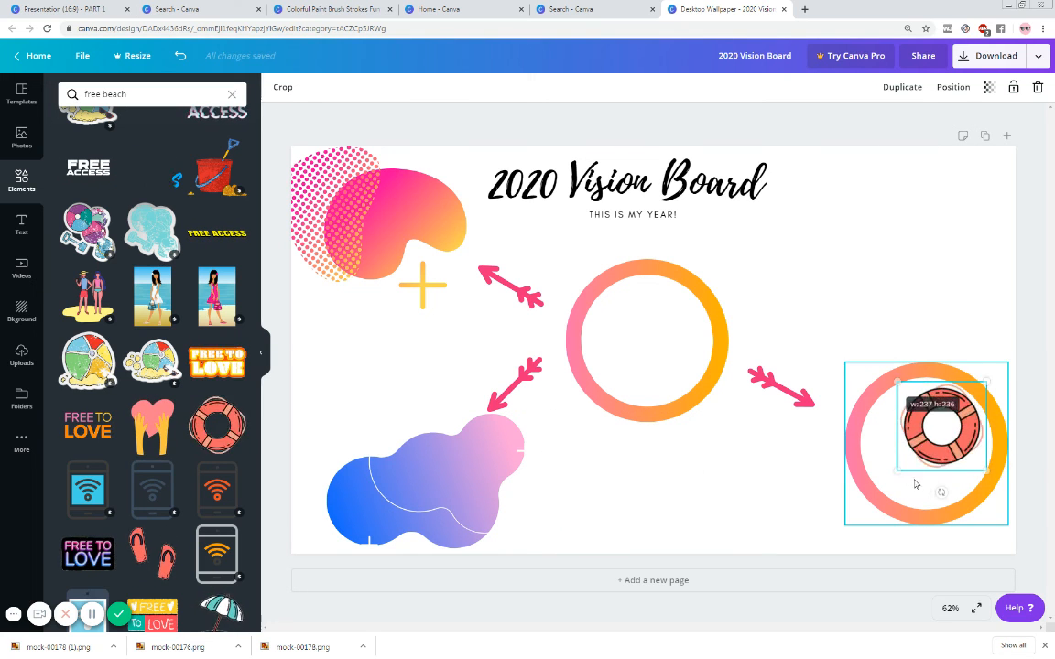
pyautogui.moveTo(897, 472); pyautogui.dragTo(865, 503)
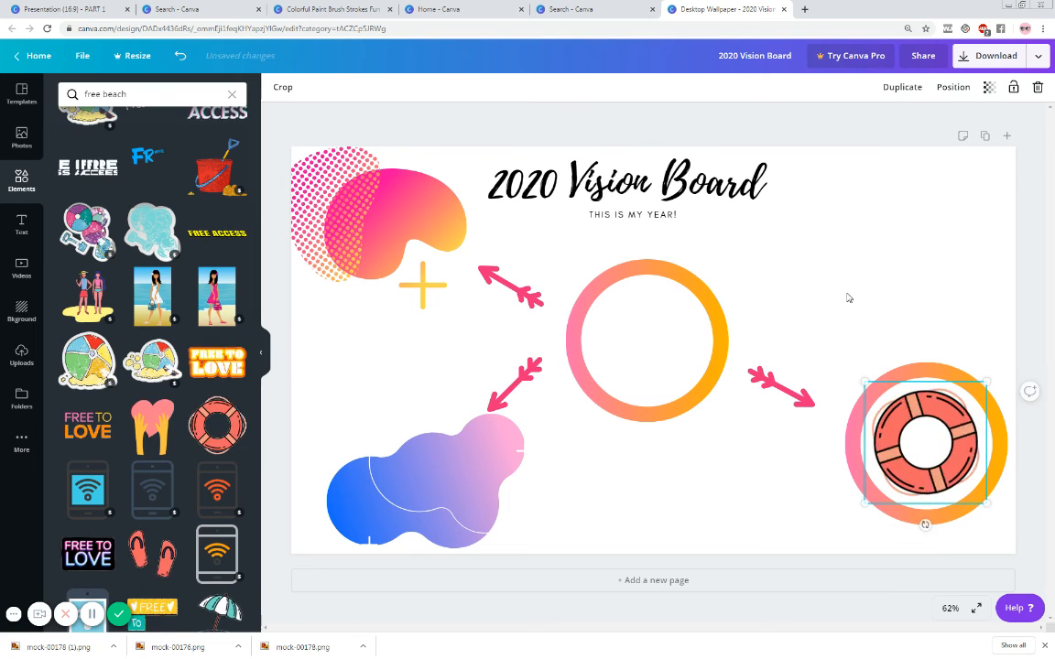
pyautogui.click(849, 298)
# Step: Add the large multicoloured beach ball on sand and move it to the empty area above the lifebuoy ring
pyautogui.scroll(5, 128, 398)
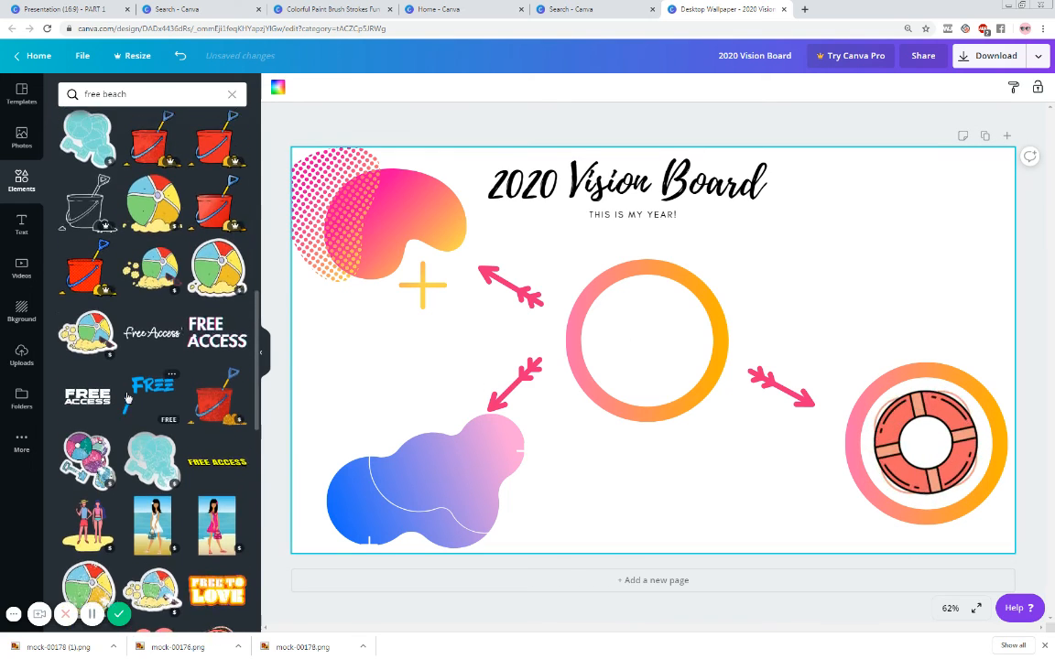
pyautogui.scroll(5, 128, 398)
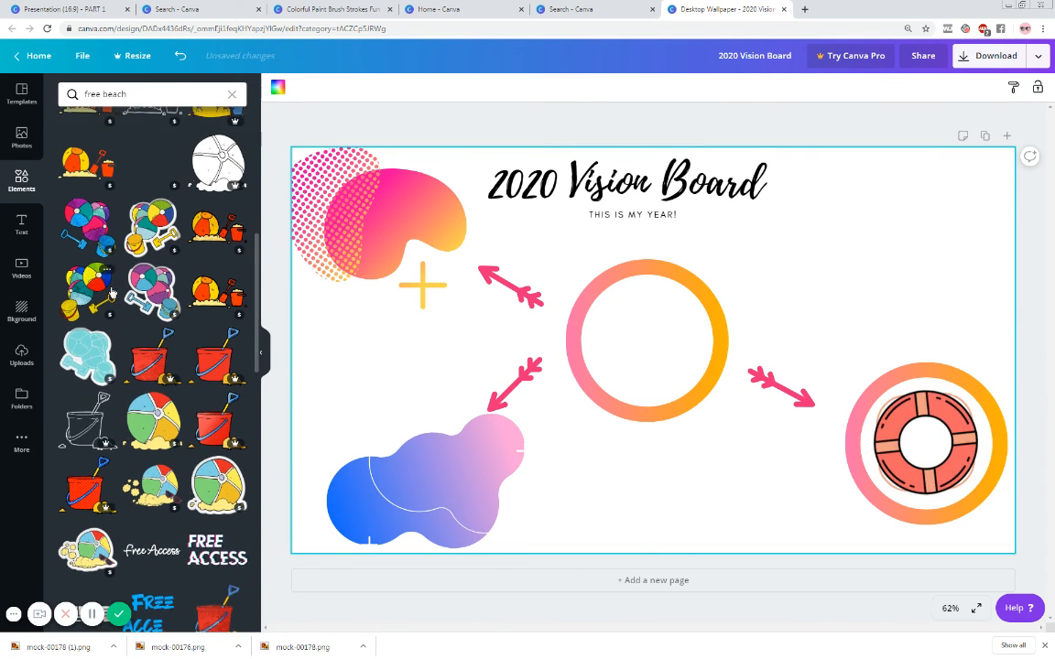
pyautogui.scroll(10, 95, 348)
pyautogui.scroll(2, 95, 348)
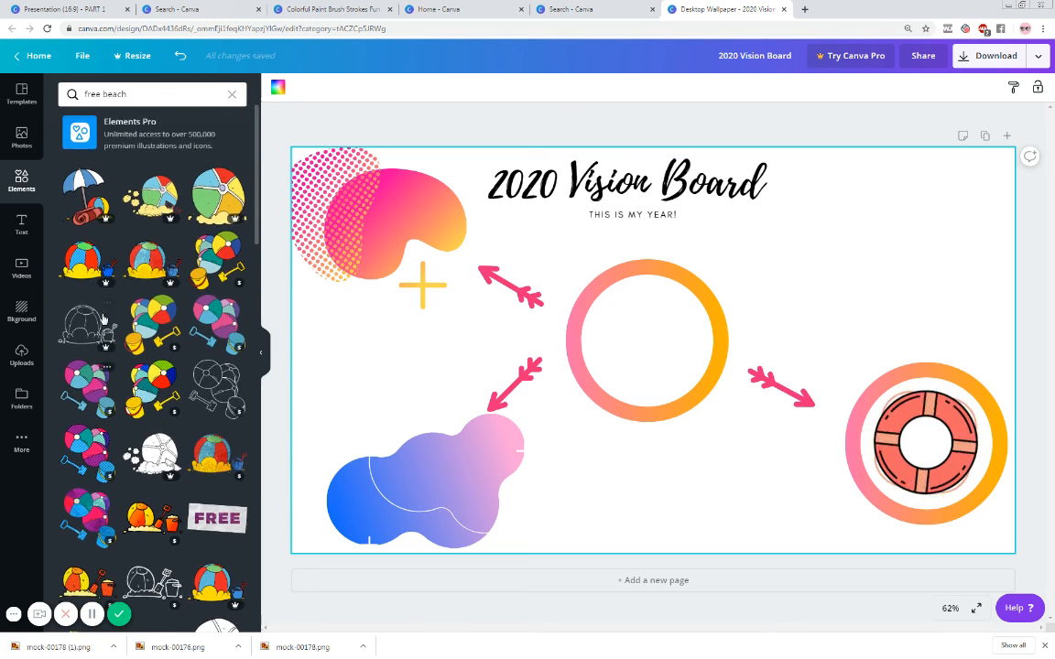
pyautogui.click(213, 199)
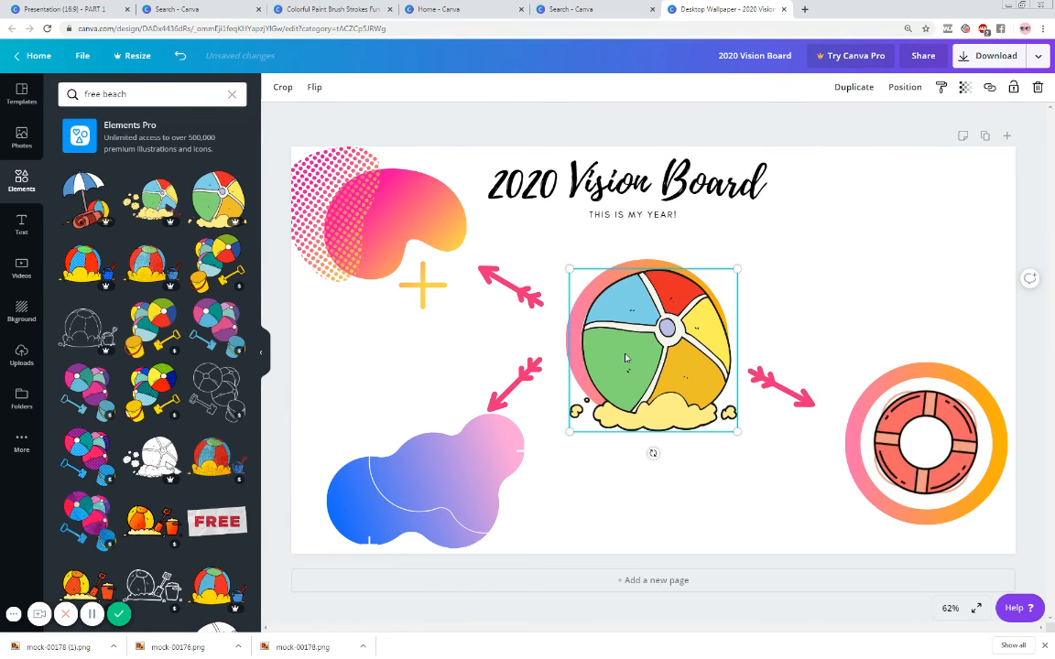
pyautogui.moveTo(666, 365); pyautogui.dragTo(911, 272)
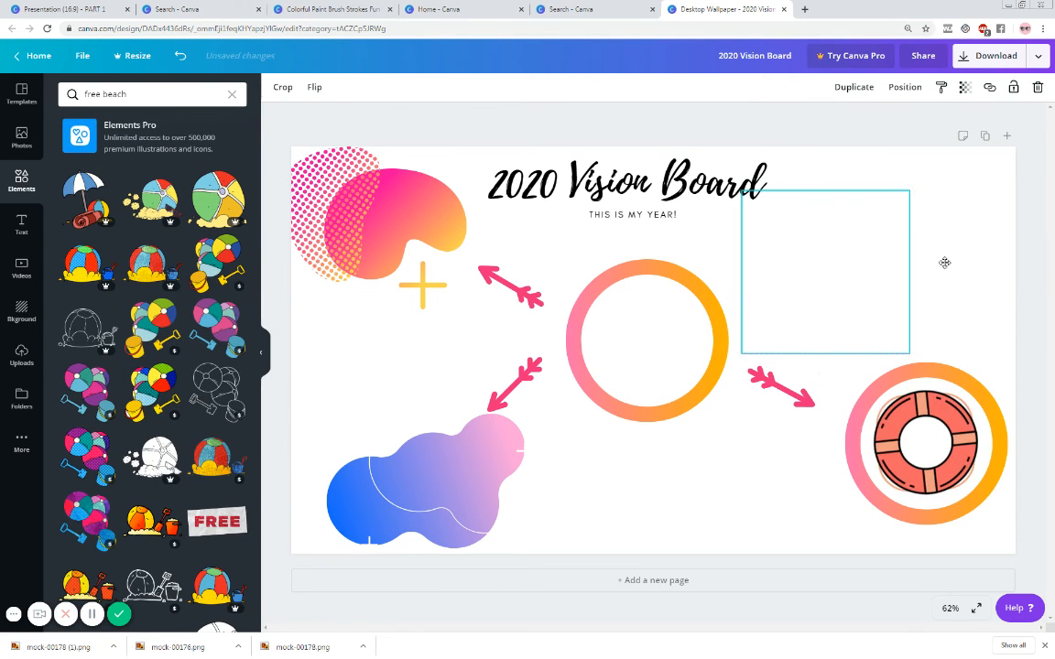